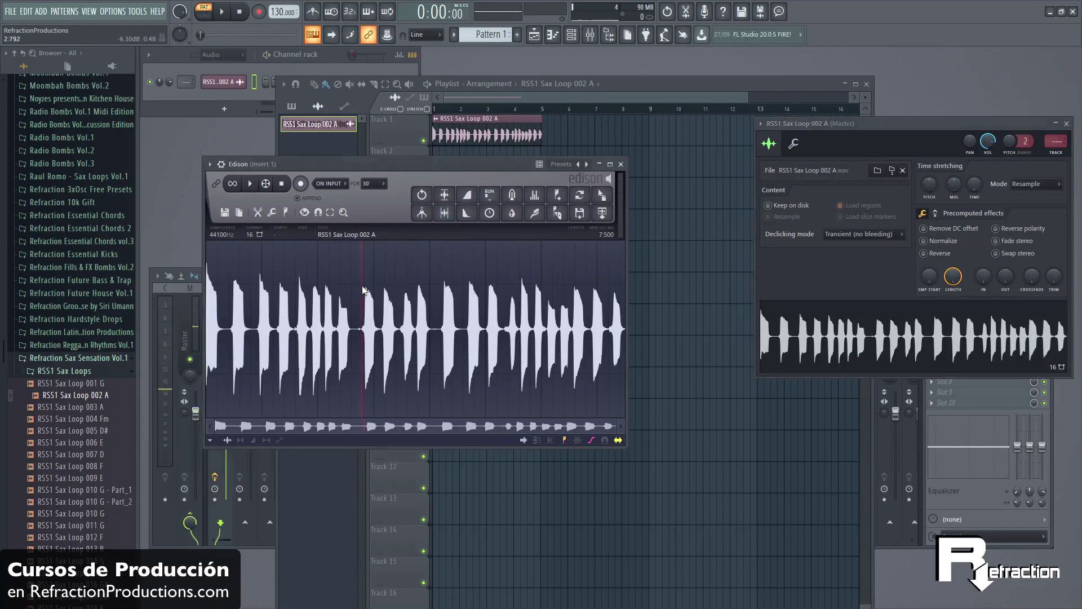
Step: Select the whole sax loop in Edison, then show the Unsorted channels and open the 3x Osc synth beside it
{"action": "left_click_drag", "start_coordinate": [363, 290], "coordinate": [727, 320]}
{"action": "key", "text": "ctrl+a"}
{"action": "left_click", "coordinate": [237, 64]}
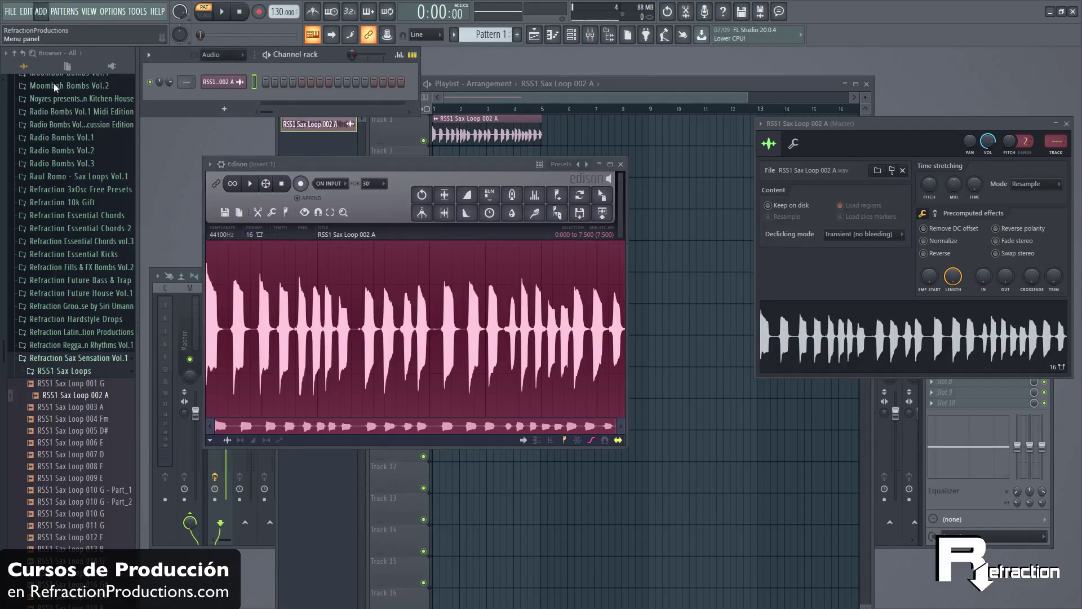
{"action": "left_click", "coordinate": [224, 132]}
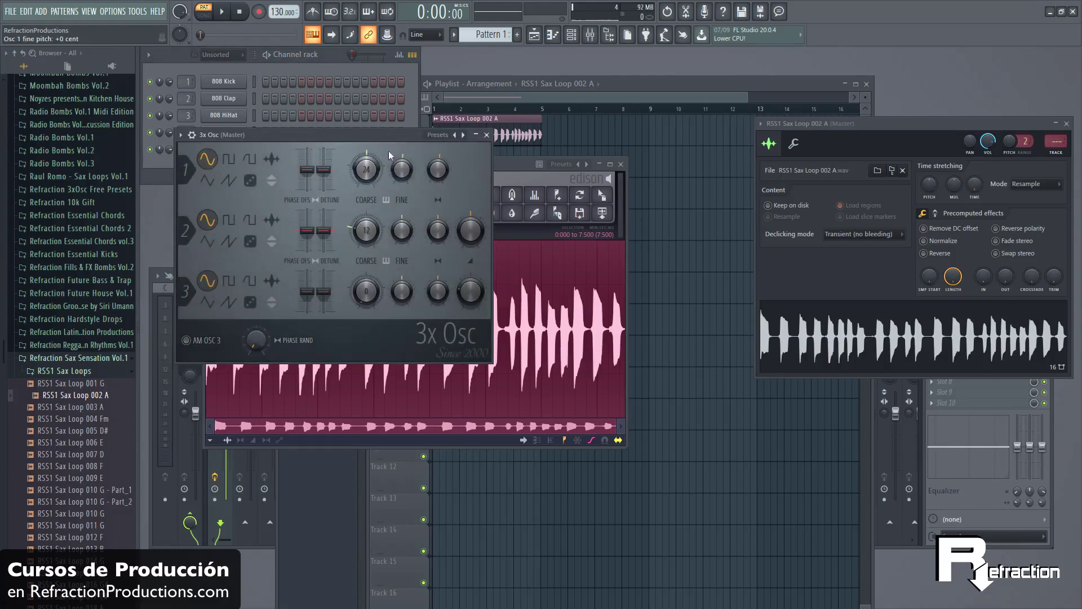
{"action": "left_click_drag", "start_coordinate": [390, 133], "coordinate": [755, 80]}
Step: Load the R3FP 027 Pluck Progressive preset from the Refraction 3xOsc Free Presets folder into the 3x Osc channel
{"action": "scroll", "coordinate": [108, 226], "scroll_direction": "up", "scroll_amount": 4}
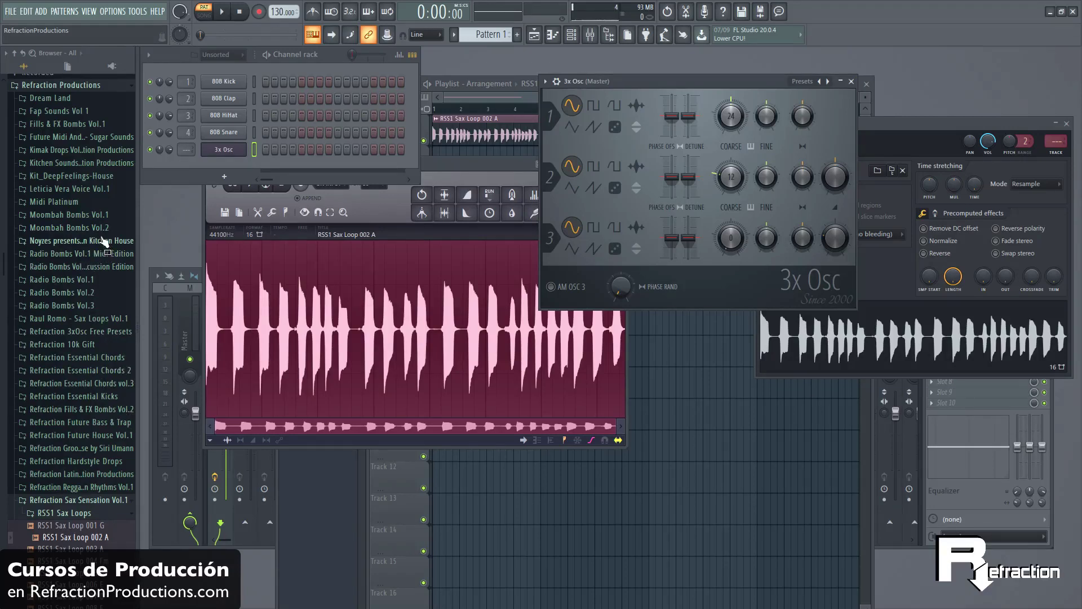
{"action": "left_click", "coordinate": [111, 335]}
{"action": "left_click", "coordinate": [90, 341]}
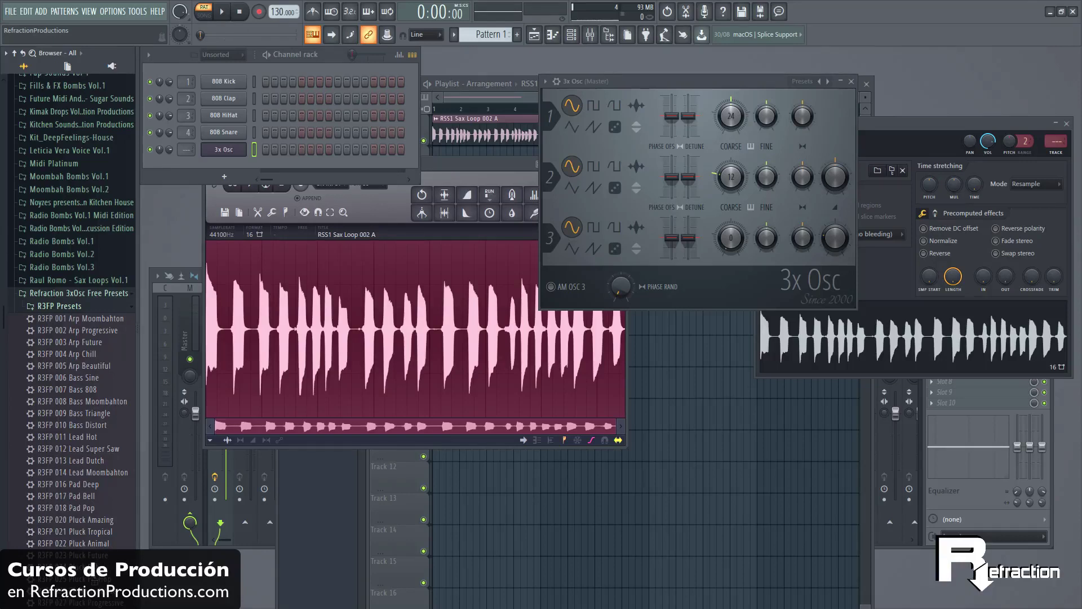
{"action": "left_click_drag", "start_coordinate": [698, 140], "coordinate": [631, 138]}
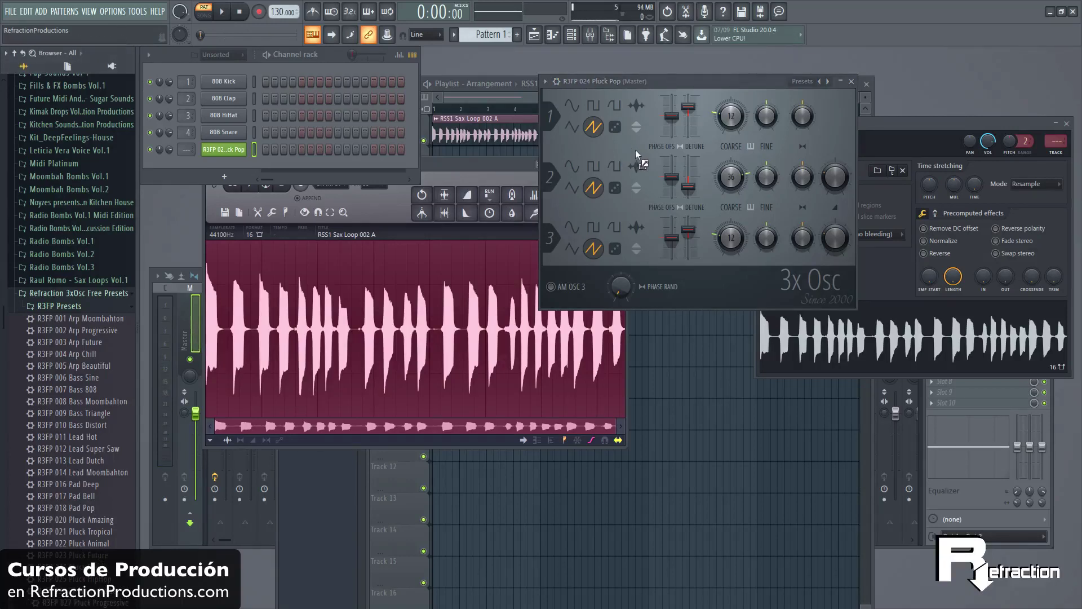
Step: Convert the selected sax loop in Edison into notes on the Pluck Progressive channel and play them back
{"action": "key", "text": "space"}
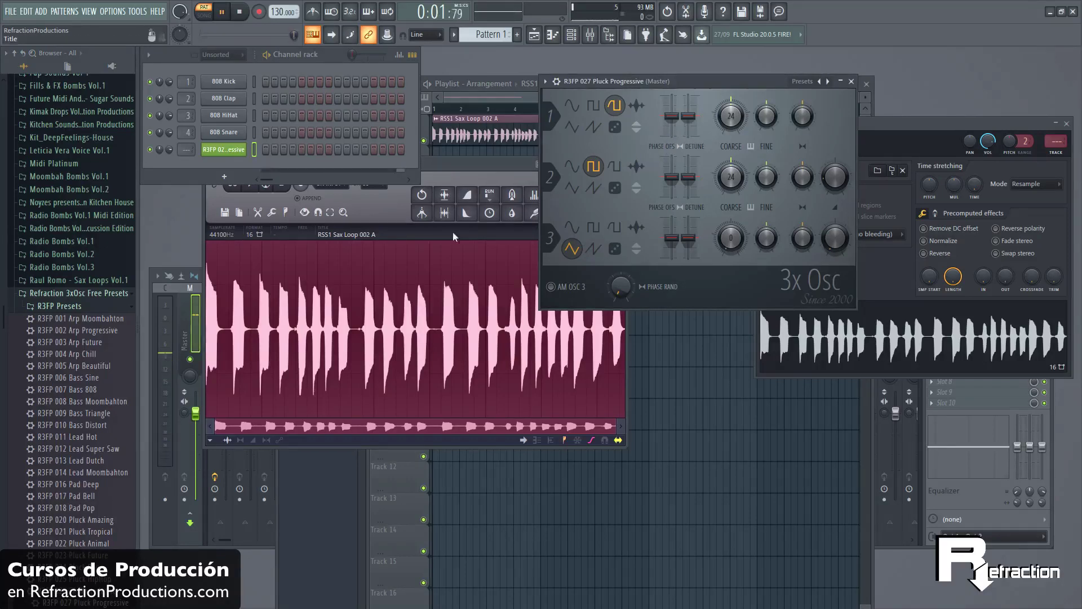
{"action": "left_click_drag", "start_coordinate": [476, 170], "coordinate": [583, 163]}
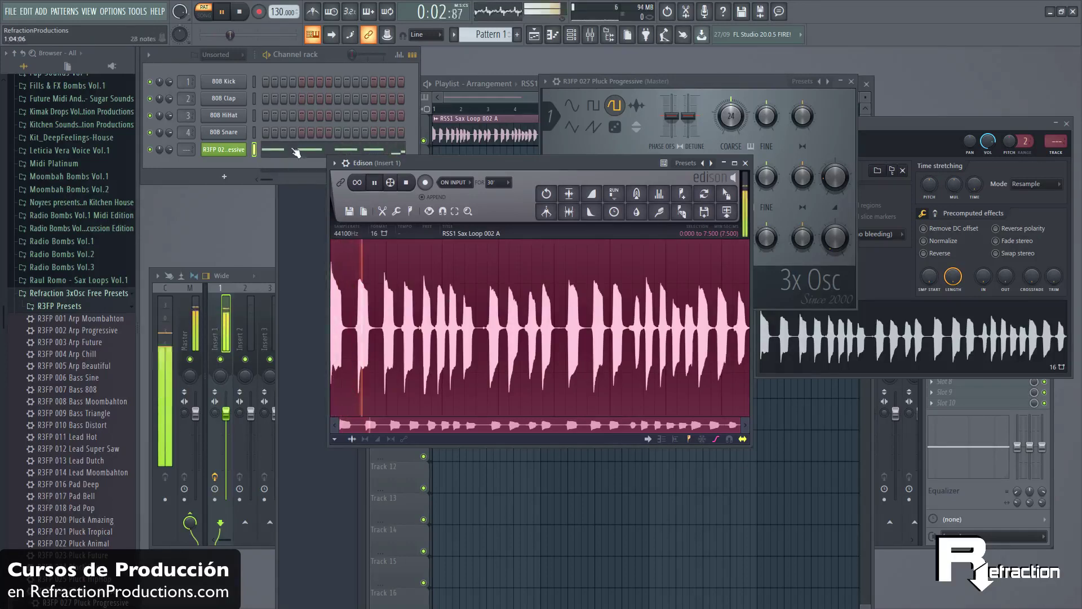
{"action": "key", "text": "space"}
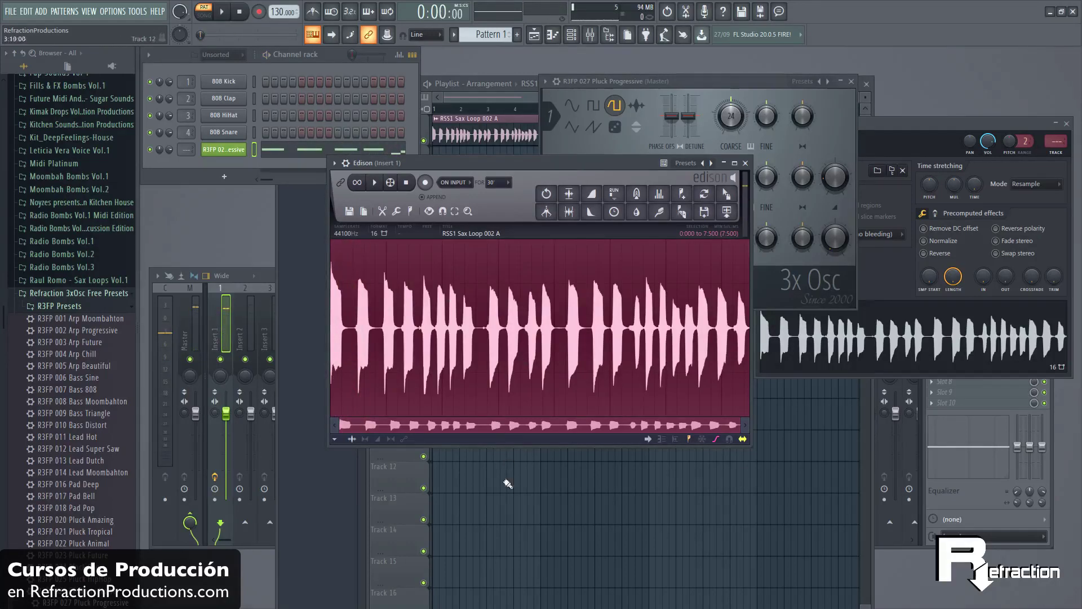
Step: Bring up the playlist, switch to song mode and play the original RSS1 Sax Loop 002 A for comparison
{"action": "key", "text": "F5"}
{"action": "key", "text": "l"}
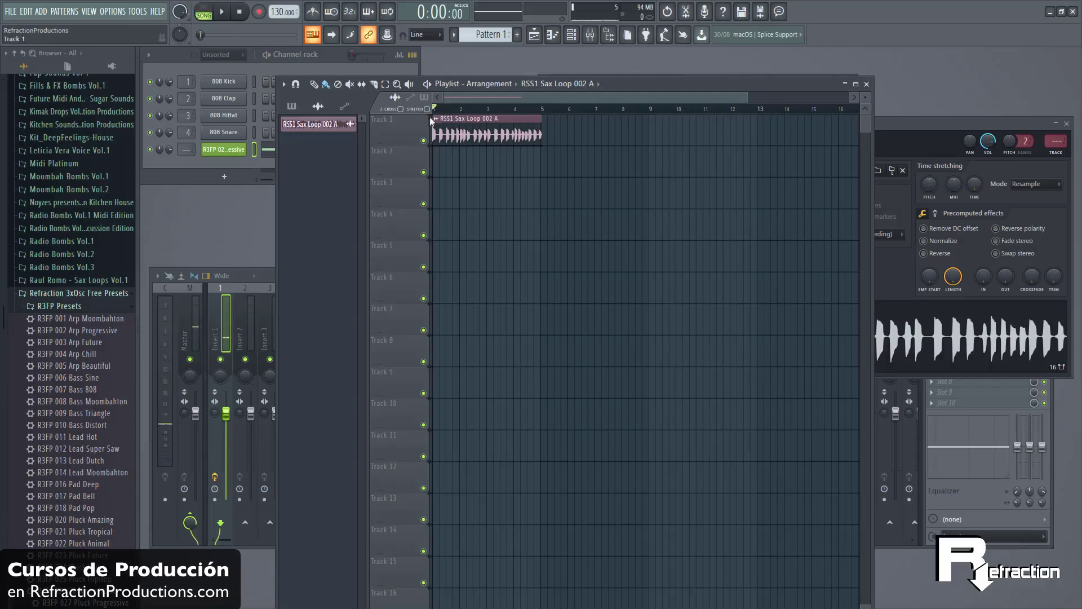
{"action": "key", "text": "space"}
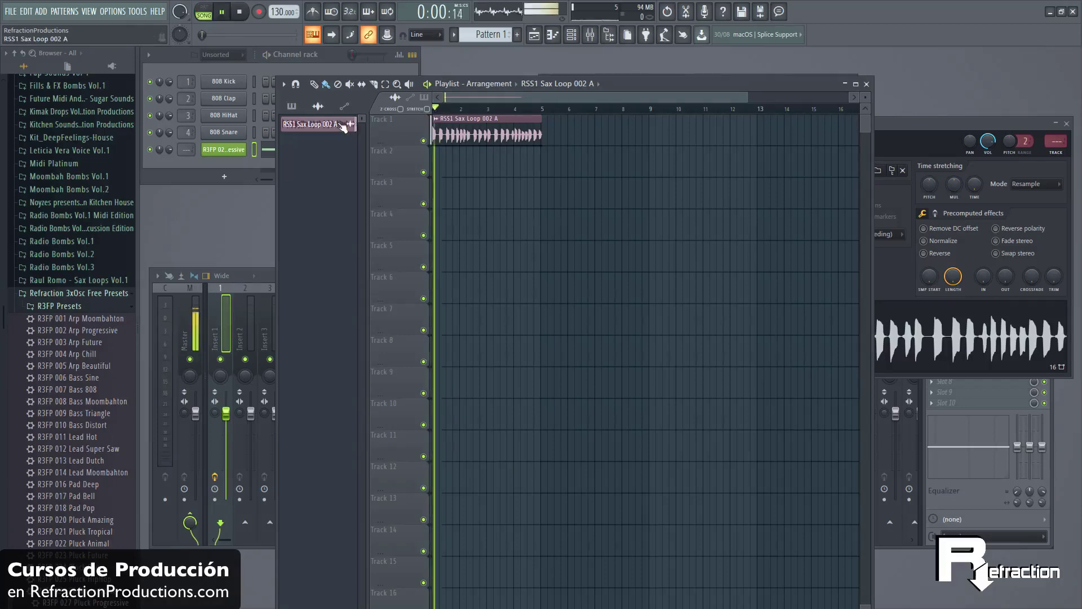
Step: Open the Pluck Progressive piano roll as a smaller floating window beside the playlist and stop playback
{"action": "left_click", "coordinate": [269, 151]}
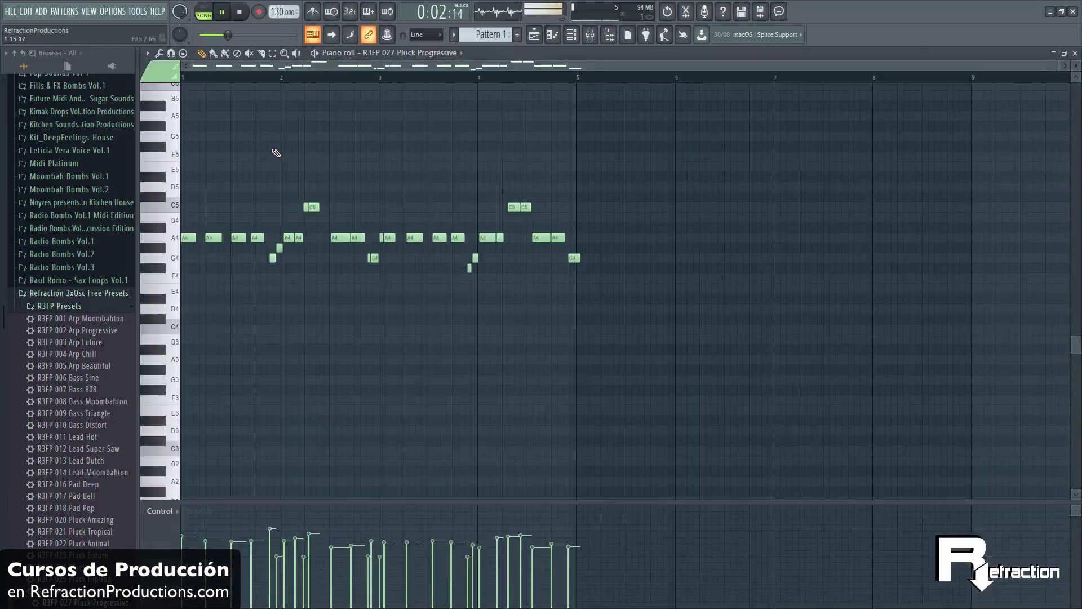
{"action": "double_click", "coordinate": [609, 52]}
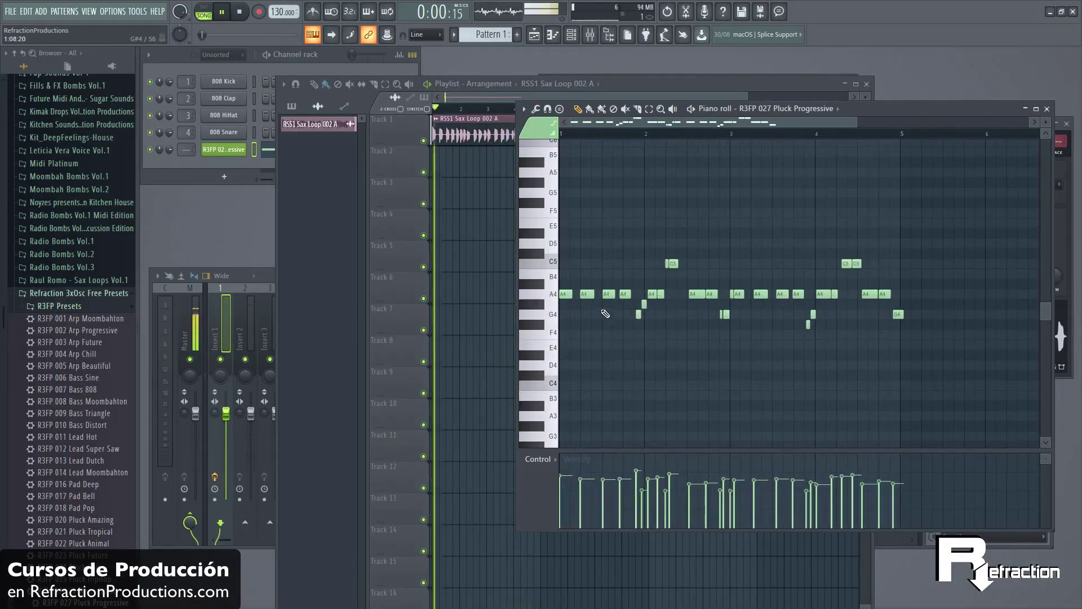
{"action": "key", "text": "space"}
Step: Replace the first three A4 notes of bar 1 with two-step A4 notes snapped to steps 1, 5 and 9
{"action": "scroll", "coordinate": [570, 315], "scroll_direction": "up", "scroll_amount": 5}
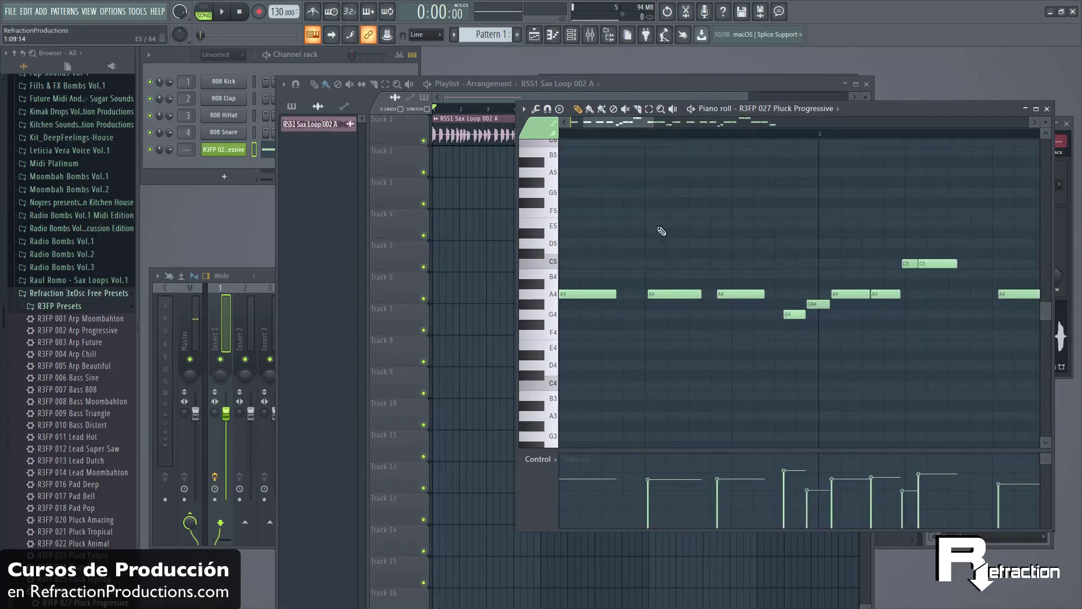
{"action": "left_click_drag", "start_coordinate": [591, 118], "coordinate": [578, 120]}
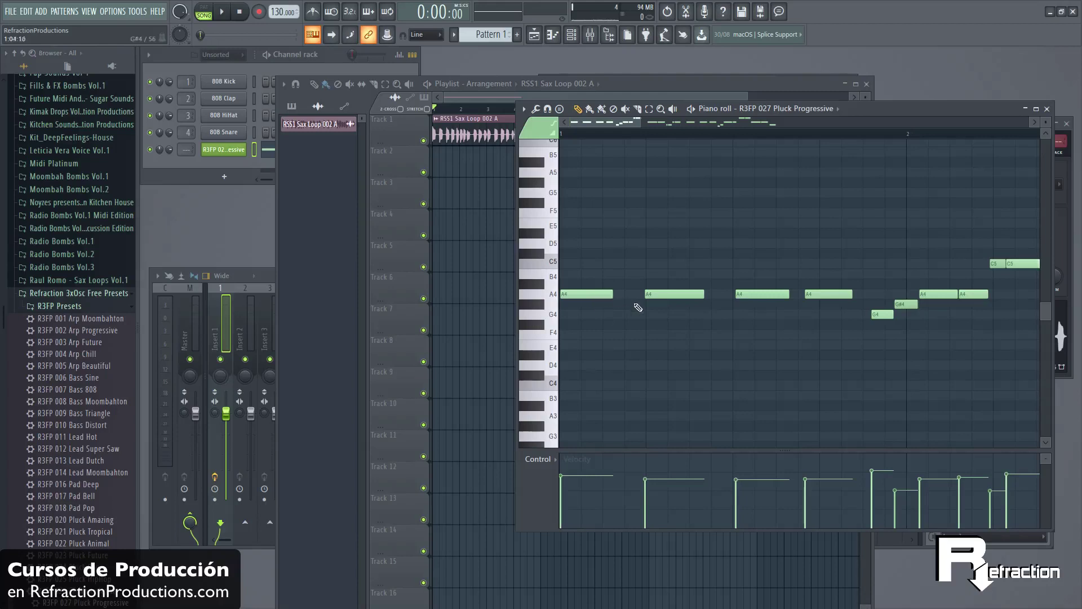
{"action": "left_click", "coordinate": [626, 335]}
{"action": "right_click", "coordinate": [626, 336]}
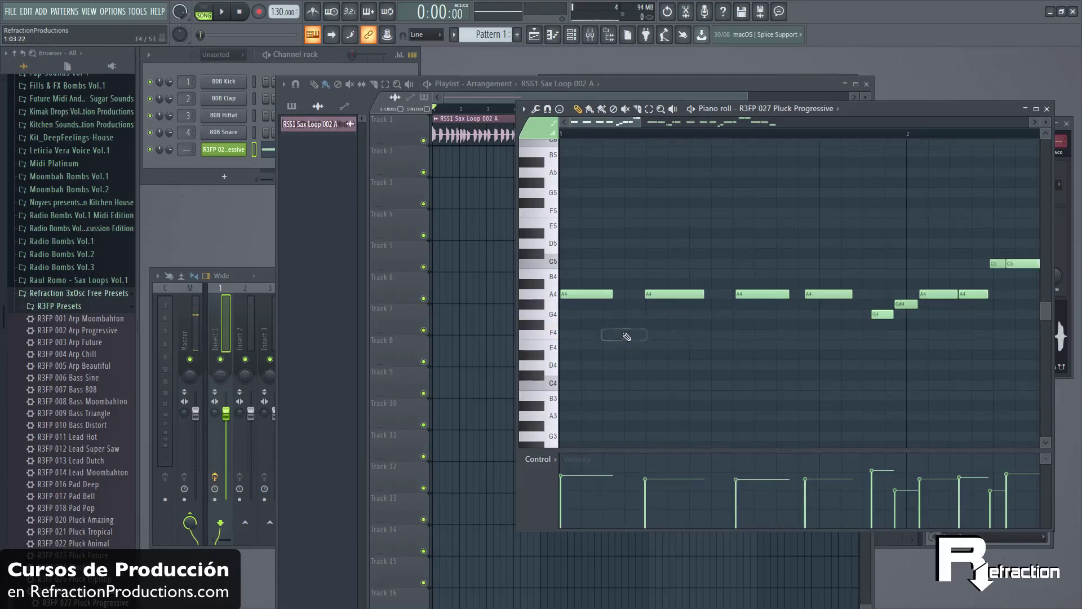
{"action": "left_click", "coordinate": [586, 305]}
{"action": "right_click", "coordinate": [599, 293]}
{"action": "mouse_move", "coordinate": [587, 305]}
{"action": "left_mouse_down"}
{"action": "mouse_move", "coordinate": [586, 284]}
{"action": "mouse_move", "coordinate": [592, 294]}
{"action": "left_mouse_up"}
{"action": "right_click", "coordinate": [654, 294]}
{"action": "left_click", "coordinate": [649, 294]}
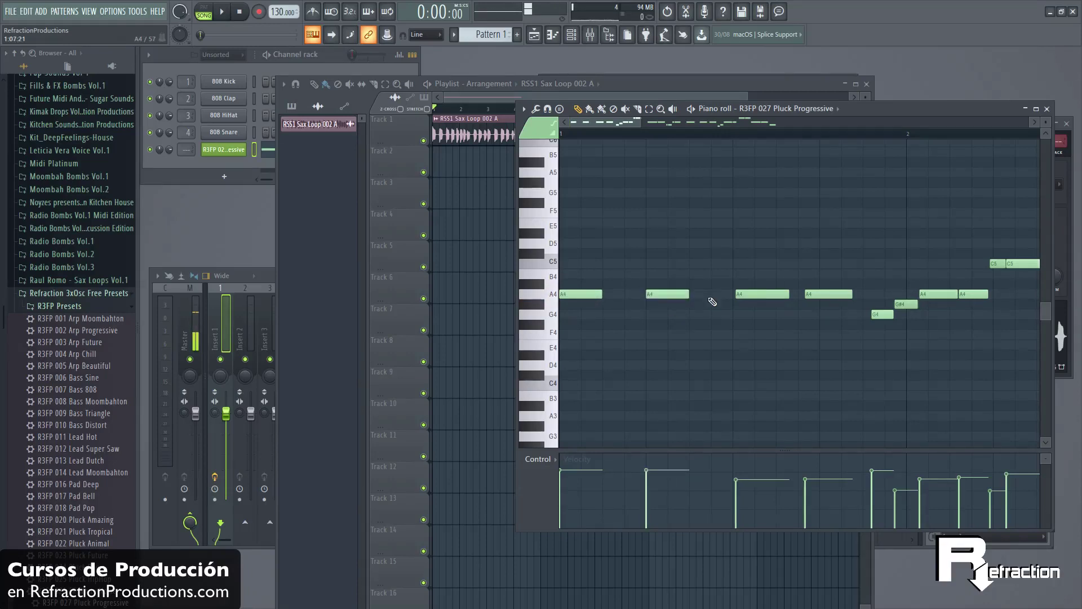
{"action": "right_click", "coordinate": [759, 296]}
{"action": "left_click", "coordinate": [758, 295]}
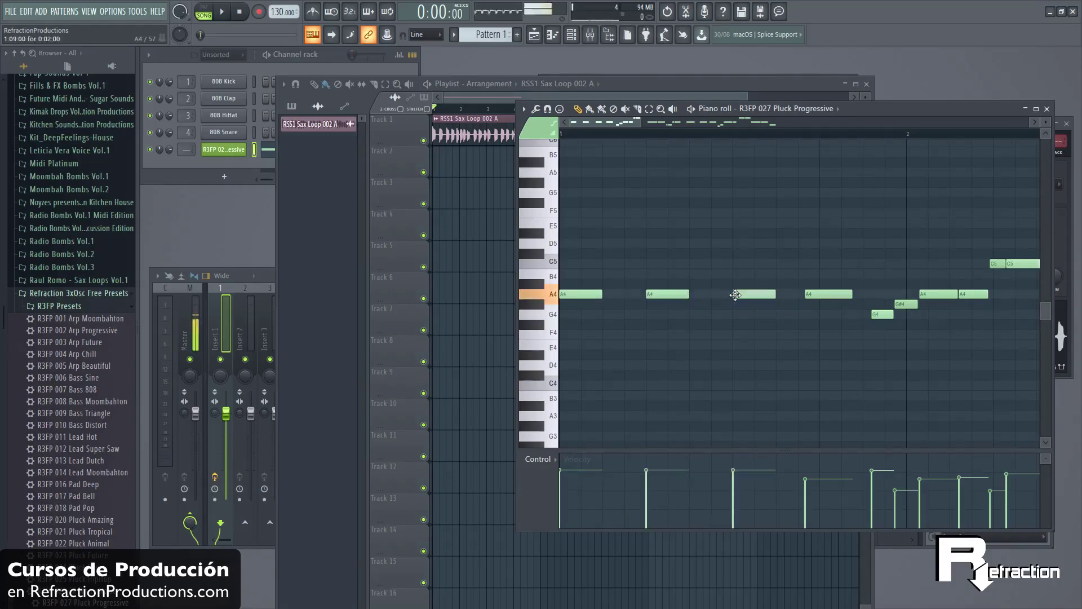
Step: Replace bar 1's last A4 and G4 with two-step notes at steps 12 and 15, and delete the stray G#4
{"action": "right_click", "coordinate": [818, 295]}
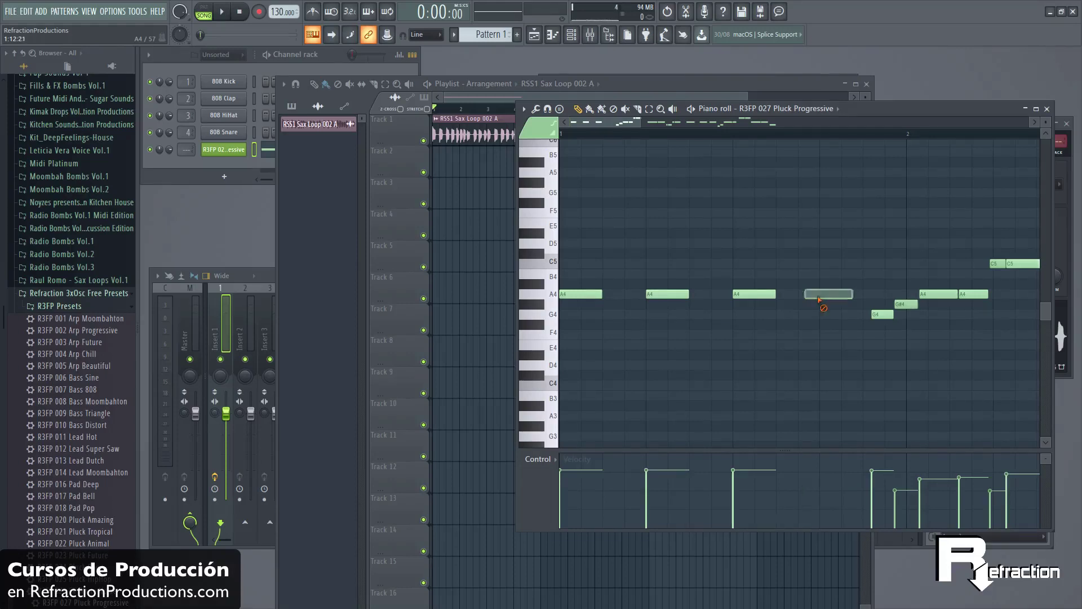
{"action": "left_click", "coordinate": [812, 295]}
{"action": "right_click", "coordinate": [882, 314]}
{"action": "left_click", "coordinate": [864, 315]}
{"action": "right_click", "coordinate": [905, 305]}
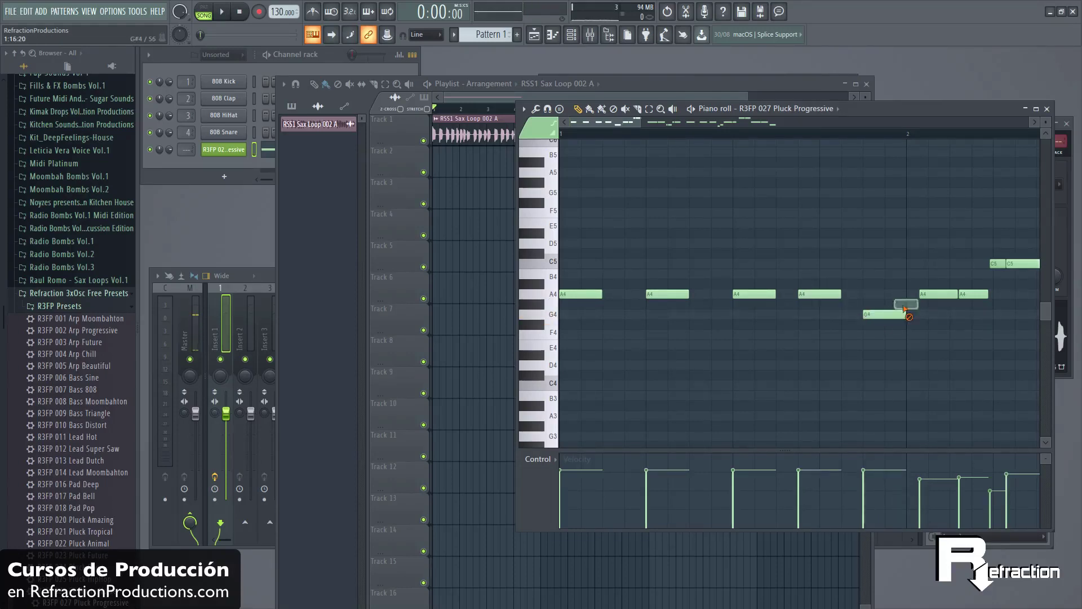
Step: Replace bar 2's opening A4 pair with two-step notes at steps 1 and 3, and the C5 pair with a single one at step 5
{"action": "right_click", "coordinate": [938, 294]}
{"action": "left_click", "coordinate": [924, 294]}
{"action": "right_click", "coordinate": [963, 294]}
{"action": "left_click", "coordinate": [956, 294]}
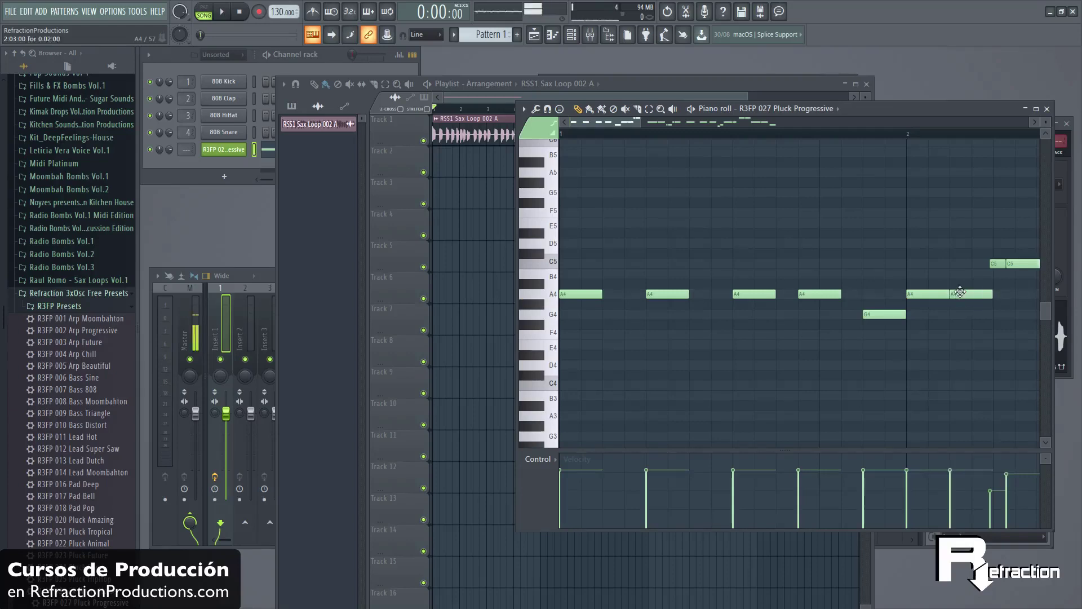
{"action": "right_click", "coordinate": [1017, 263]}
{"action": "right_click", "coordinate": [997, 263]}
{"action": "left_click", "coordinate": [998, 263]}
Step: Replace the two remaining long A4 notes in bar 2 with two-step A4 notes at steps 9 and 12
{"action": "scroll", "coordinate": [722, 244], "scroll_direction": "down", "scroll_amount": 3, "text": "ctrl"}
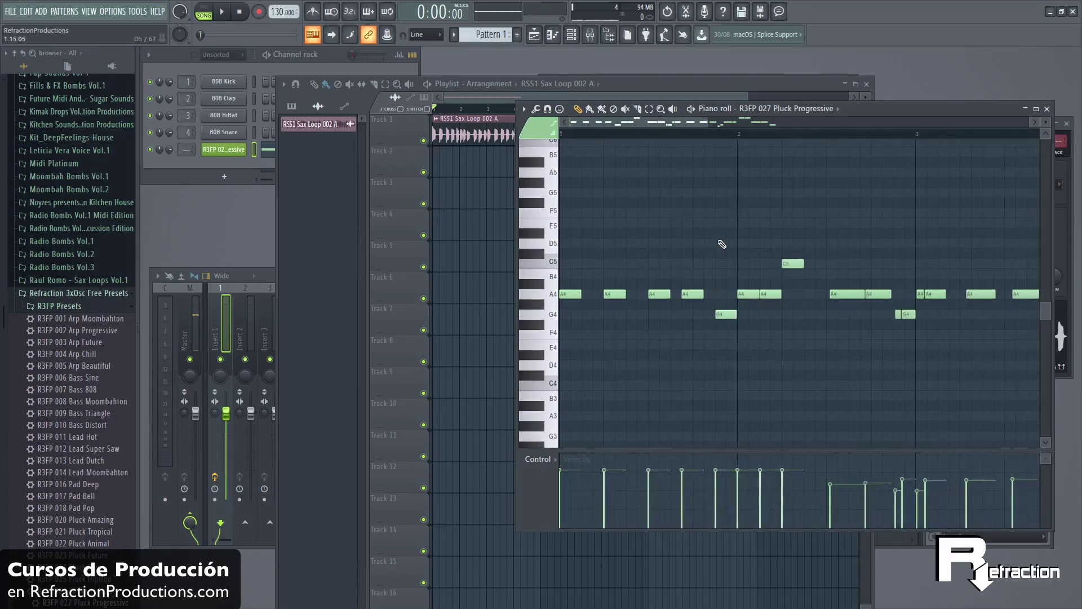
{"action": "right_click", "coordinate": [835, 296]}
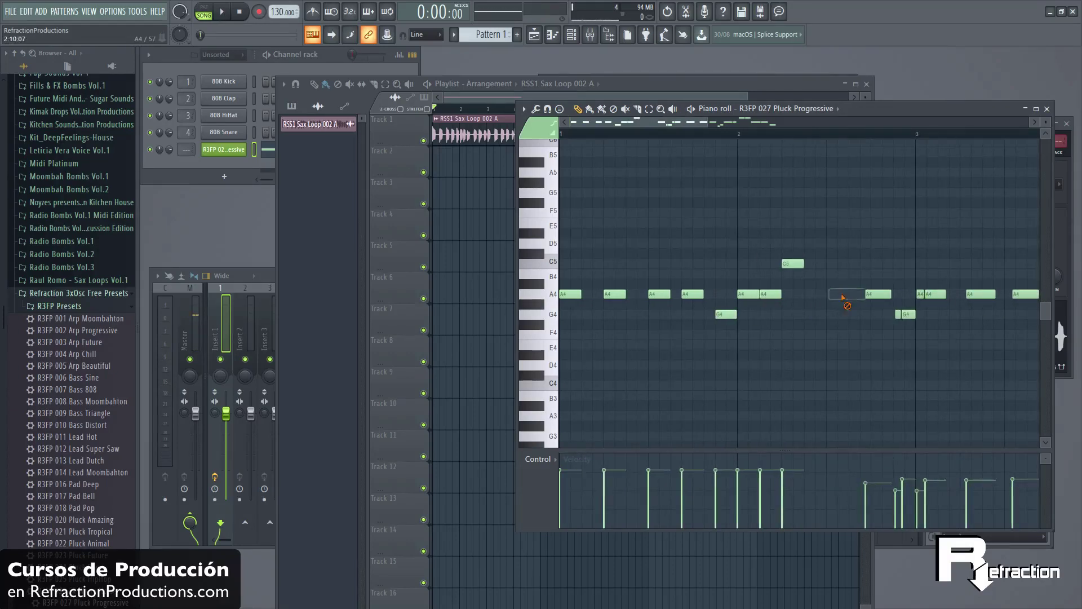
{"action": "left_click", "coordinate": [829, 295]}
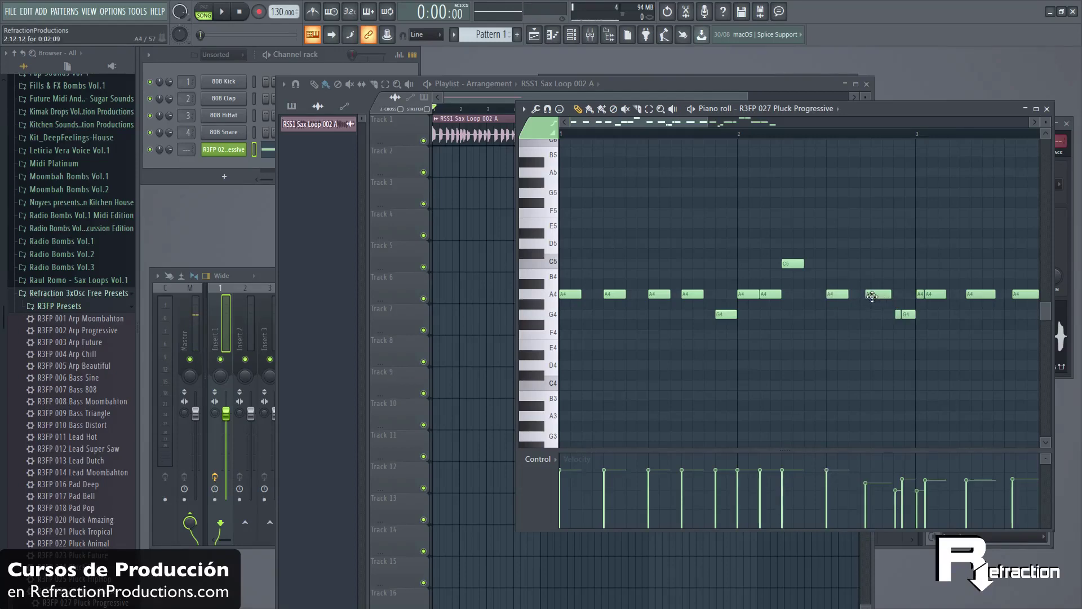
{"action": "right_click", "coordinate": [872, 296]}
{"action": "scroll", "coordinate": [877, 304], "scroll_direction": "up", "scroll_amount": 2, "text": "ctrl"}
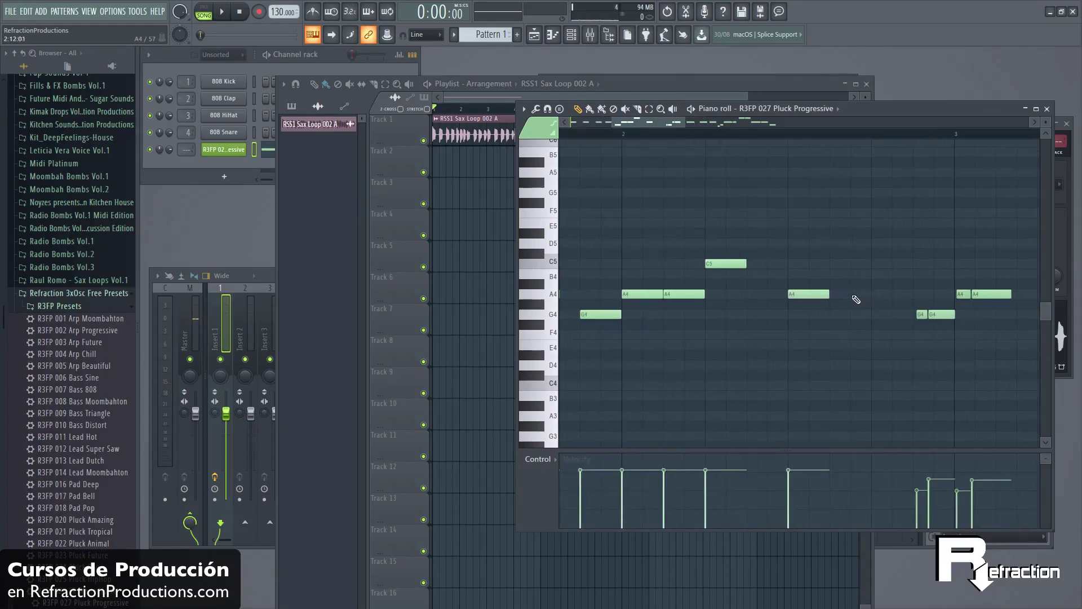
{"action": "left_click", "coordinate": [857, 294]}
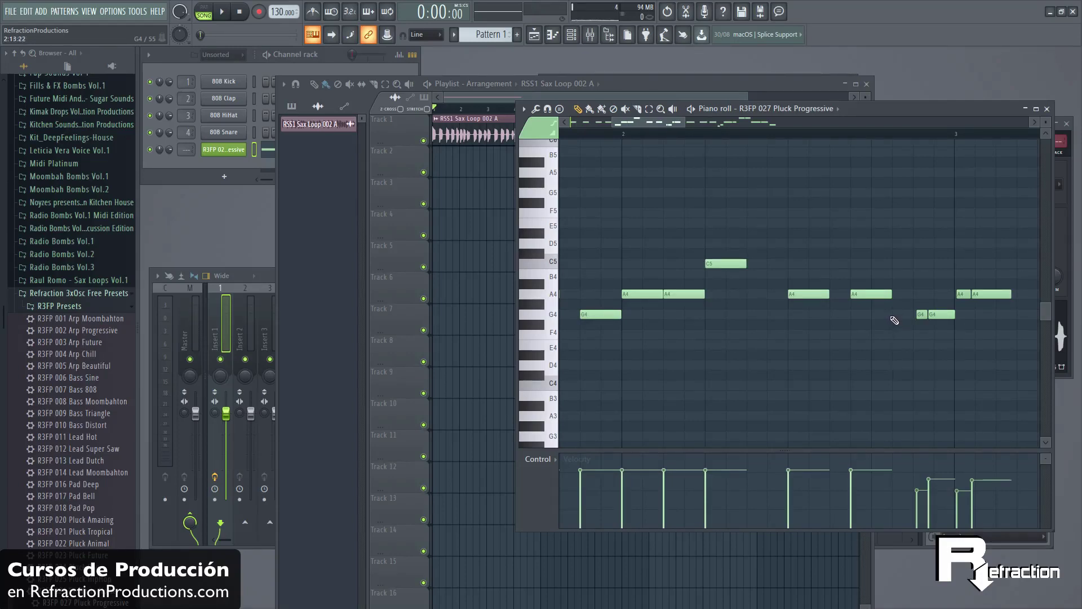
Step: Replace the two G4 fragments at the end of bar 2 with one two-step G4 note at step 15
{"action": "right_click", "coordinate": [941, 319]}
{"action": "right_click", "coordinate": [925, 314]}
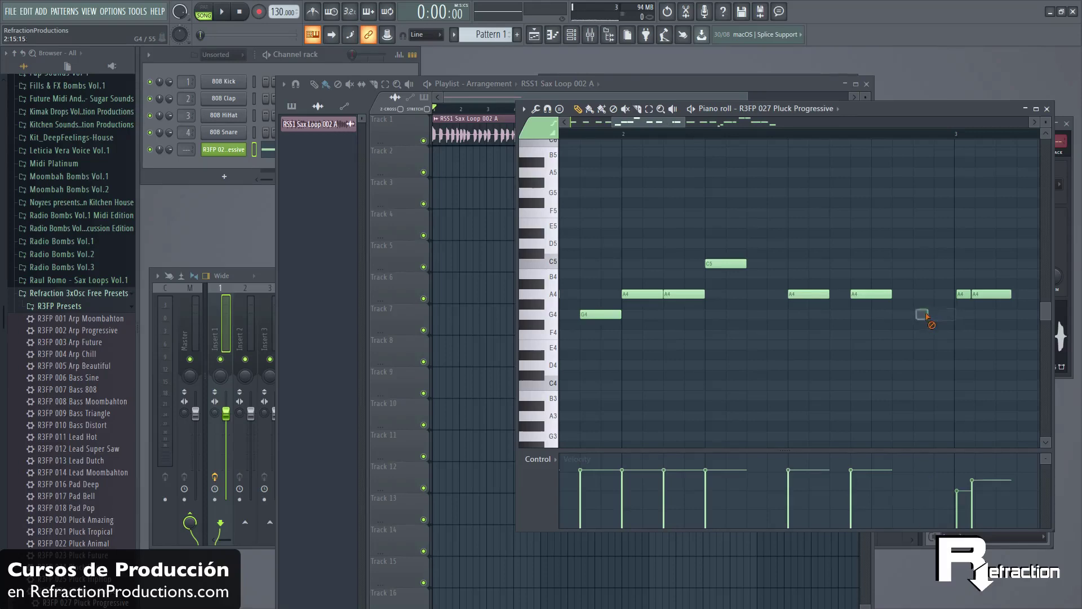
{"action": "left_click", "coordinate": [925, 316]}
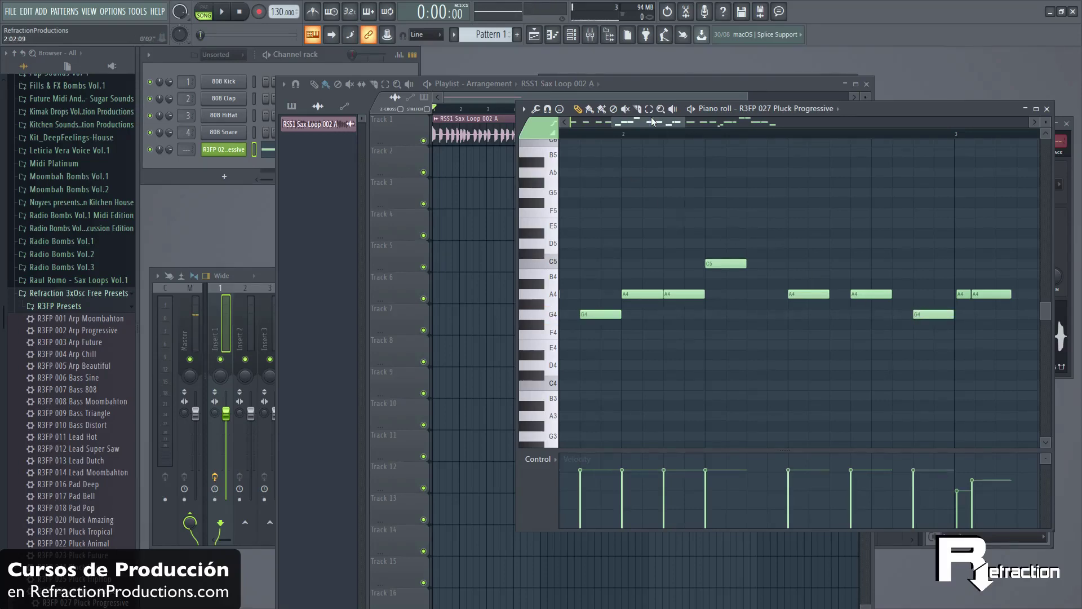
Step: Switch to pattern mode and briefly play the corrected notes from the start of the pattern
{"action": "left_click_drag", "start_coordinate": [653, 121], "coordinate": [608, 121]}
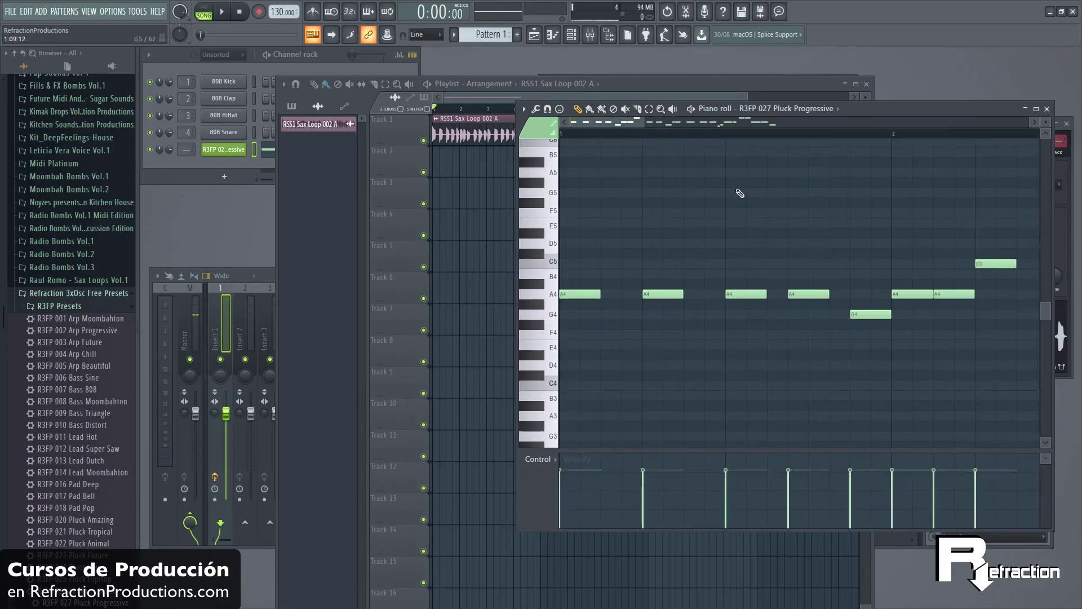
{"action": "left_click", "coordinate": [249, 149]}
{"action": "left_click", "coordinate": [249, 148]}
{"action": "key", "text": "space"}
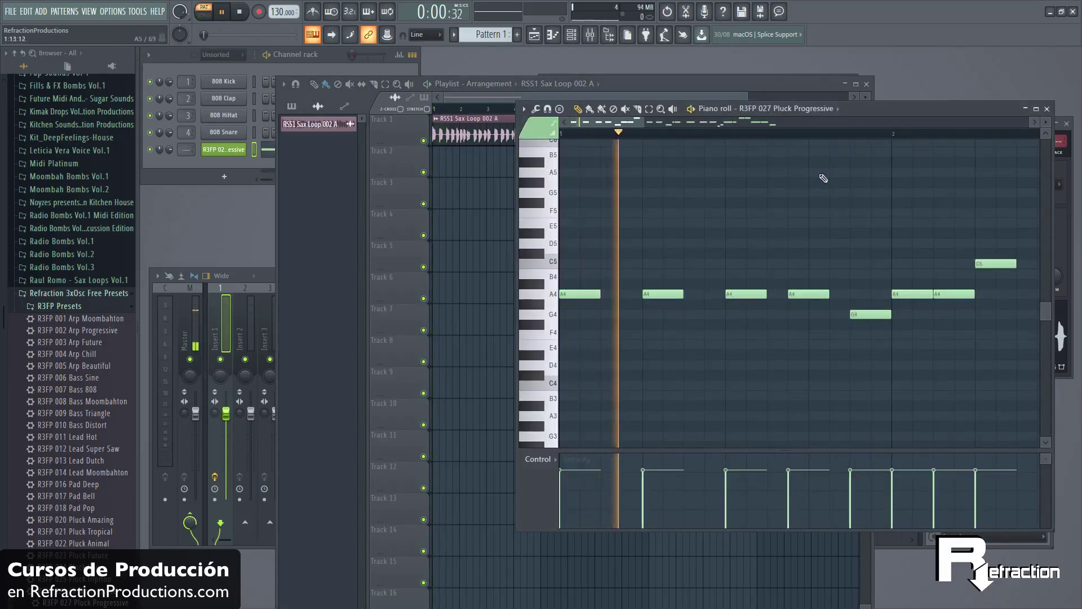
{"action": "left_click_drag", "start_coordinate": [635, 120], "coordinate": [702, 116]}
{"action": "key", "text": "space"}
Step: Replace the A4 notes in bar 3 with four two-step A4 notes at steps 1, 5, 9 and 12
{"action": "right_click", "coordinate": [778, 293]}
{"action": "right_click", "coordinate": [758, 293]}
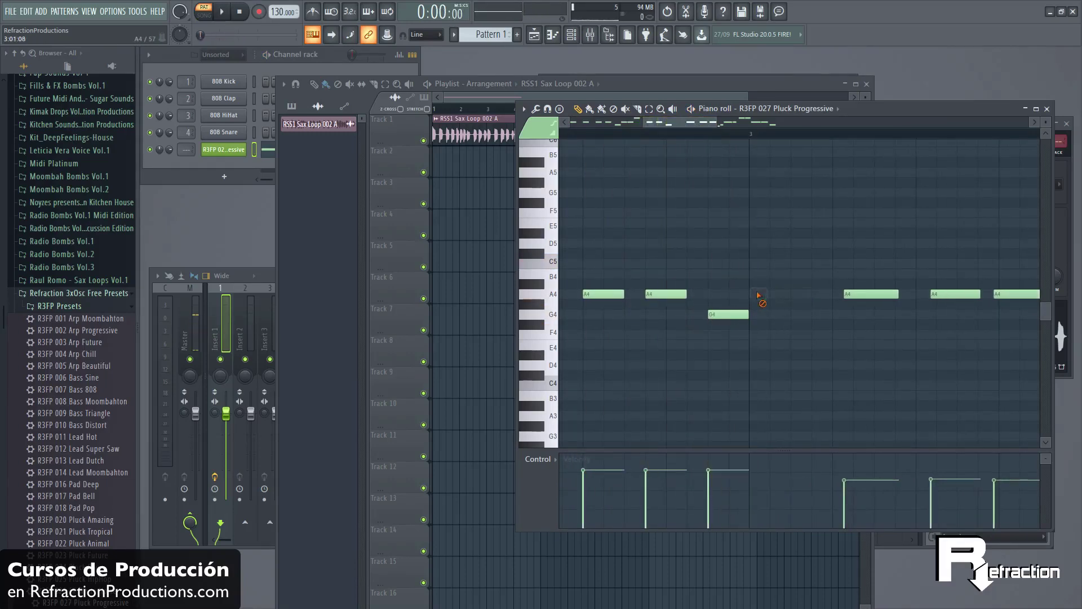
{"action": "left_click", "coordinate": [756, 293]}
{"action": "right_click", "coordinate": [865, 294]}
{"action": "left_click", "coordinate": [840, 294]}
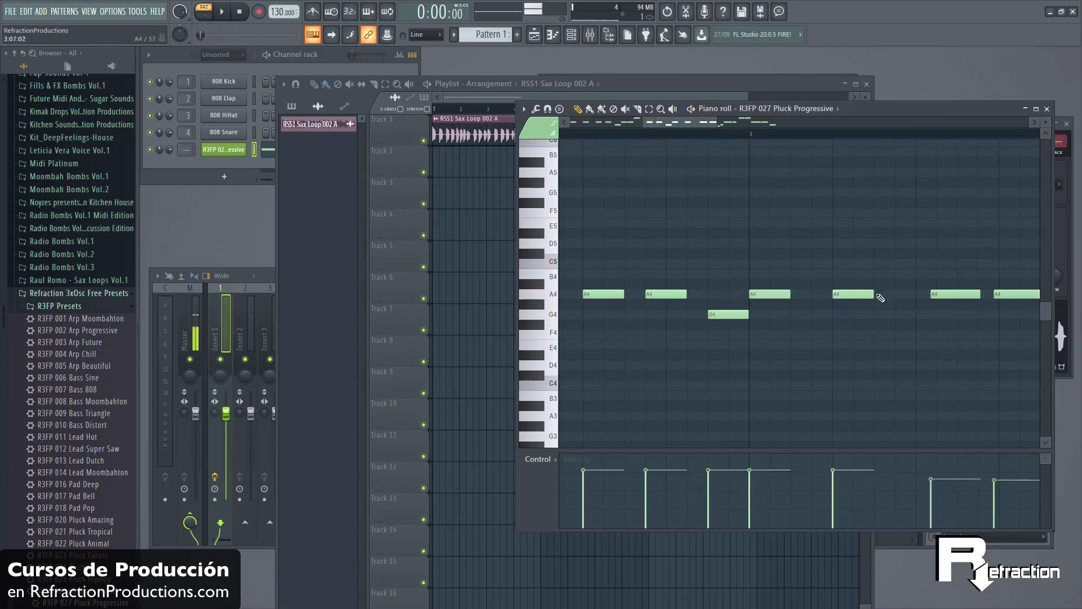
{"action": "right_click", "coordinate": [938, 293]}
{"action": "left_click", "coordinate": [927, 294]}
{"action": "right_click", "coordinate": [998, 294]}
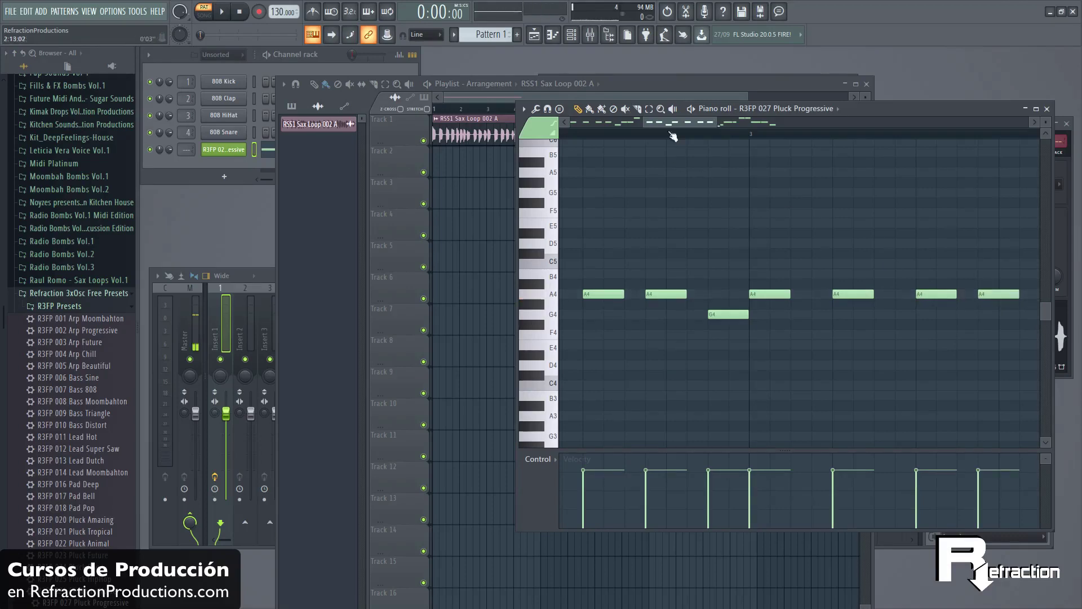
Step: Replace the F#4 and G4 notes at the end of bar 3 with one two-step G4 note at step 15
{"action": "key", "text": "ctrl+alt+z"}
{"action": "key", "text": "ctrl+alt+z"}
{"action": "key", "text": "ctrl+alt+z"}
{"action": "key", "text": "ctrl+alt+z"}
{"action": "right_click", "coordinate": [730, 314]}
{"action": "right_click", "coordinate": [709, 324]}
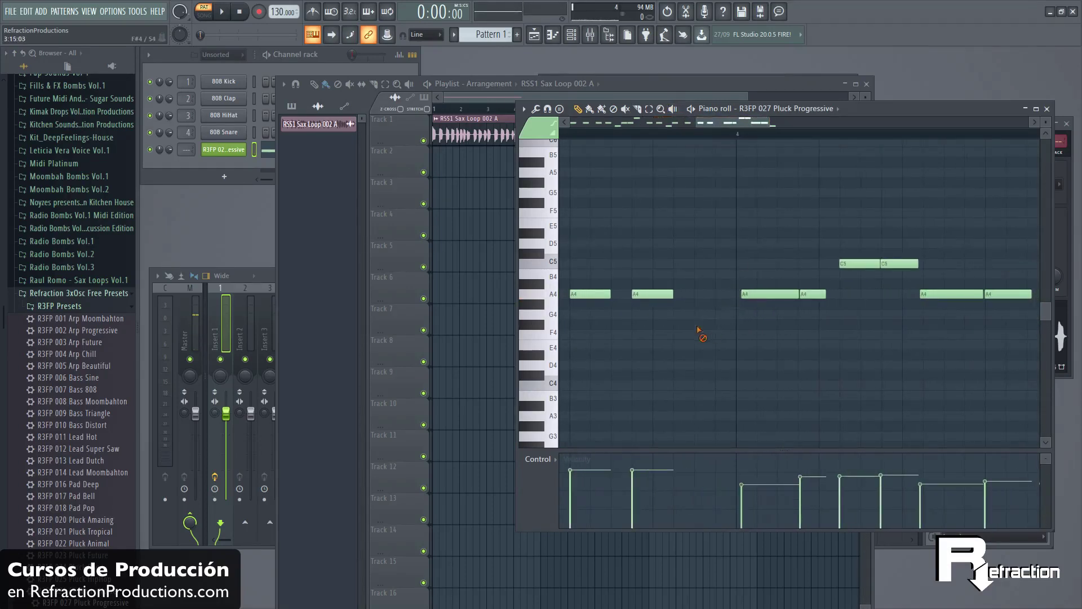
{"action": "left_click", "coordinate": [699, 325]}
{"action": "mouse_move", "coordinate": [713, 325]}
{"action": "left_mouse_down"}
{"action": "mouse_move", "coordinate": [744, 299]}
{"action": "mouse_move", "coordinate": [728, 314]}
{"action": "left_mouse_up"}
Step: Replace the first two A4 notes of bar 4 with two-step A4 notes at steps 1 and 3
{"action": "right_click", "coordinate": [762, 293]}
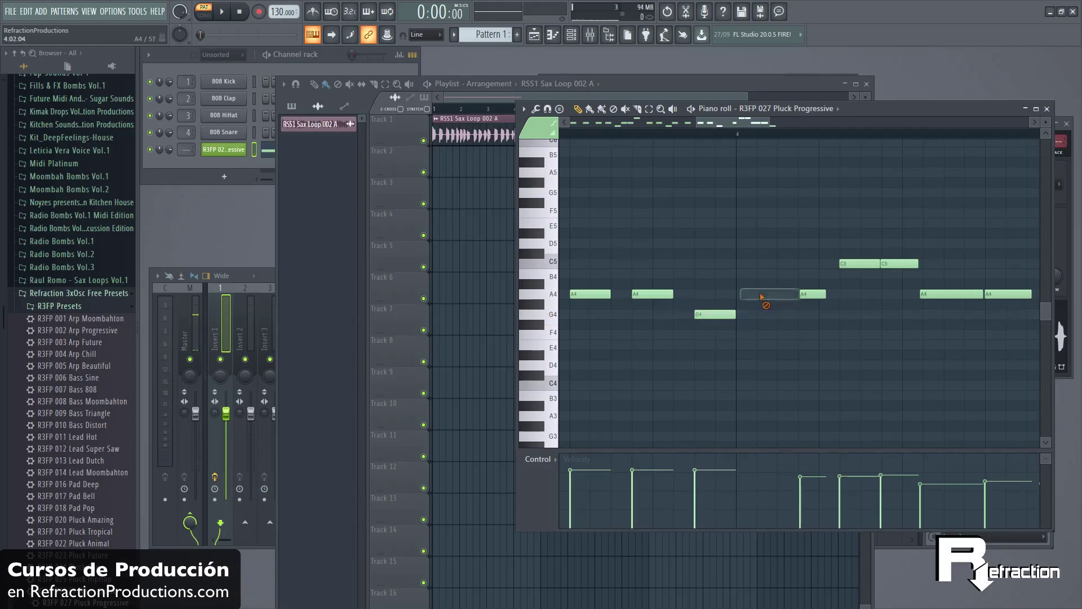
{"action": "left_click", "coordinate": [747, 294]}
{"action": "right_click", "coordinate": [812, 293]}
{"action": "left_click", "coordinate": [798, 295]}
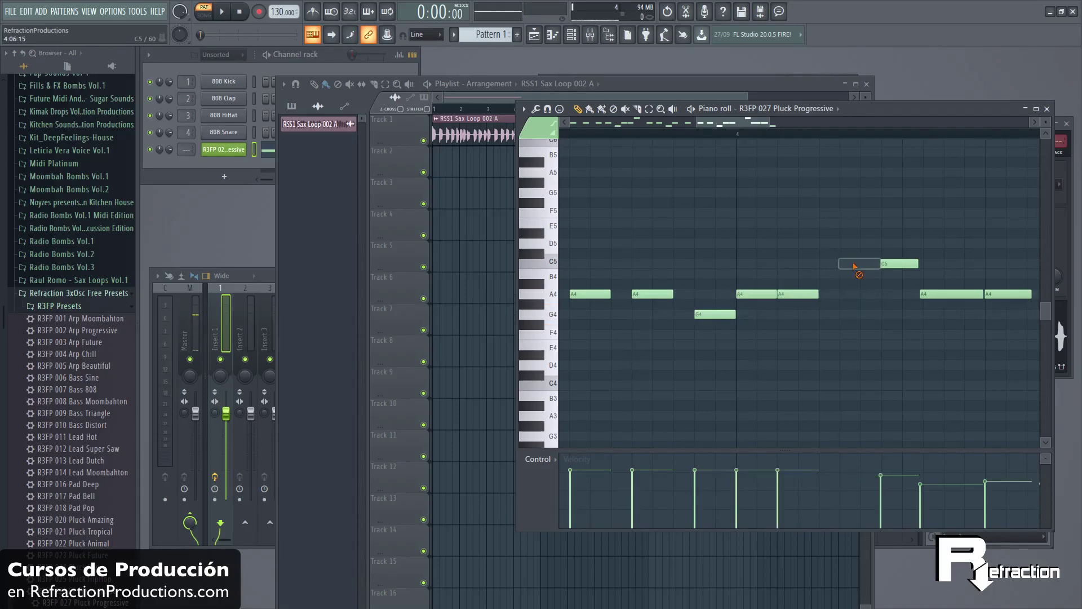
Step: Replace the C5 note in bar 4 with two two-step C5 notes at steps 5 and 7
{"action": "left_click_drag", "start_coordinate": [845, 263], "coordinate": [825, 263]}
{"action": "right_click", "coordinate": [890, 263]}
{"action": "left_click", "coordinate": [889, 264]}
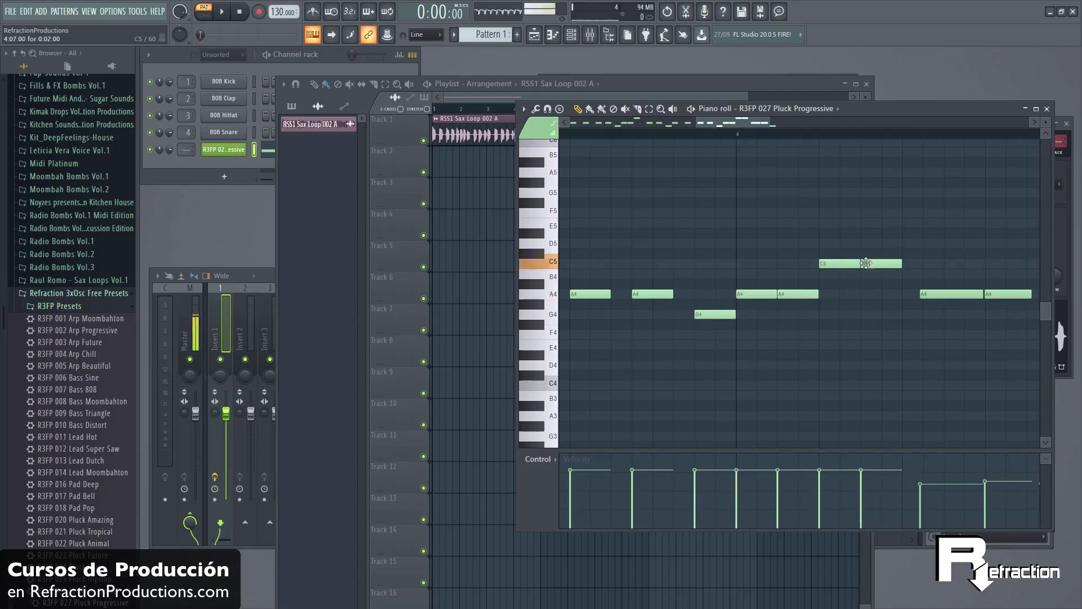
Step: Replace the remaining bar 4 notes with two-step A4 notes at steps 9 and 12 and a two-step G4 note at step 15
{"action": "right_click", "coordinate": [929, 294]}
{"action": "left_click", "coordinate": [909, 294]}
{"action": "right_click", "coordinate": [988, 294]}
{"action": "left_click", "coordinate": [967, 294]}
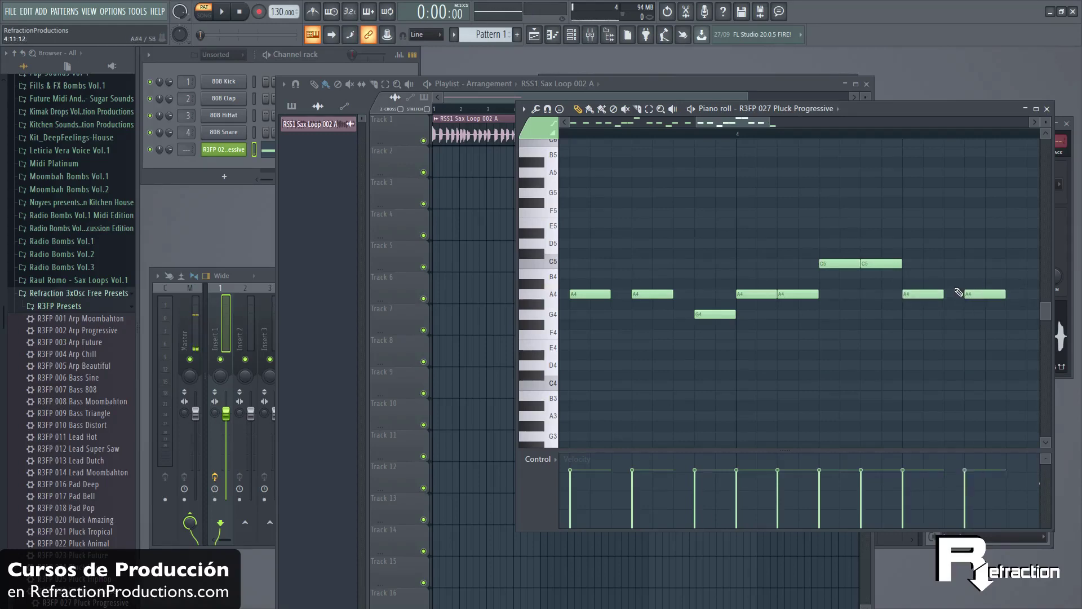
{"action": "scroll", "coordinate": [969, 298], "scroll_direction": "down", "scroll_amount": 2}
{"action": "right_click", "coordinate": [1004, 315]}
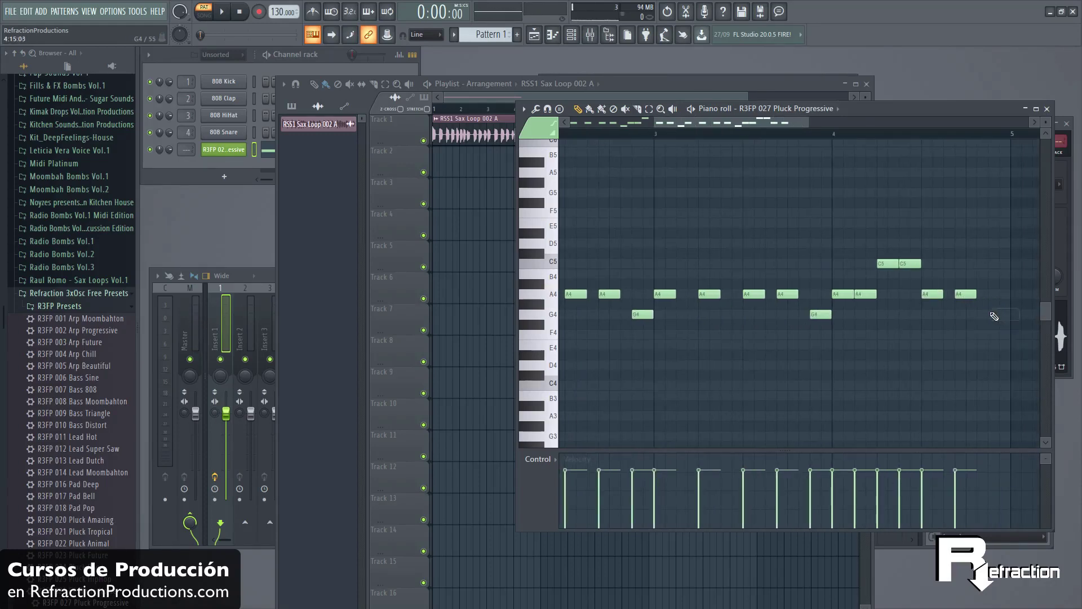
Step: Play the finished pattern and place Pattern 1 on Track 2 of the playlist at bar 1, directly under the sax loop
{"action": "key", "text": "space"}
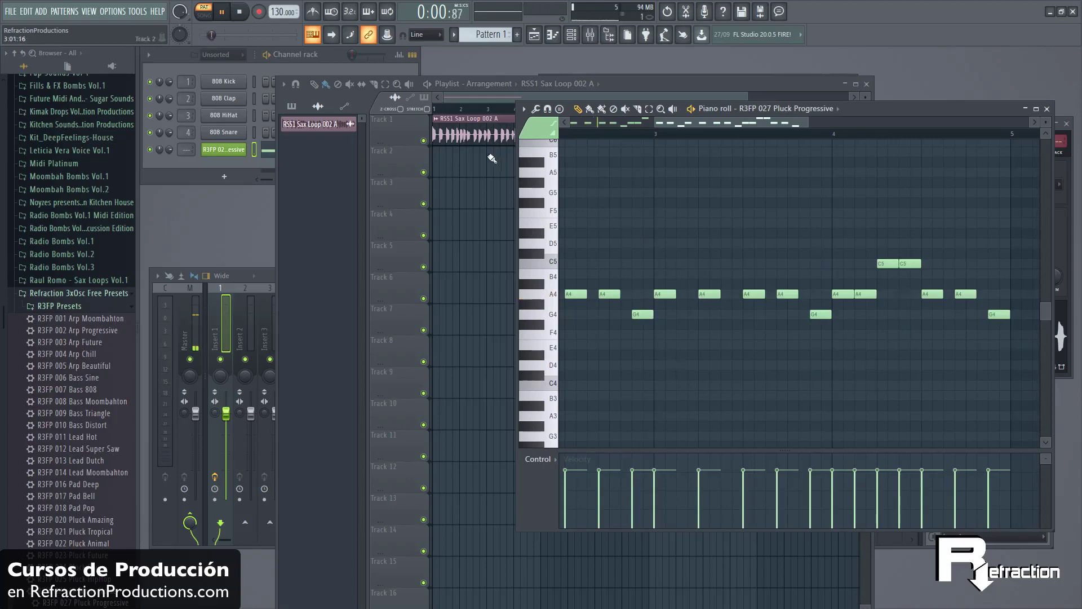
{"action": "left_click", "coordinate": [462, 161]}
{"action": "right_click", "coordinate": [508, 167]}
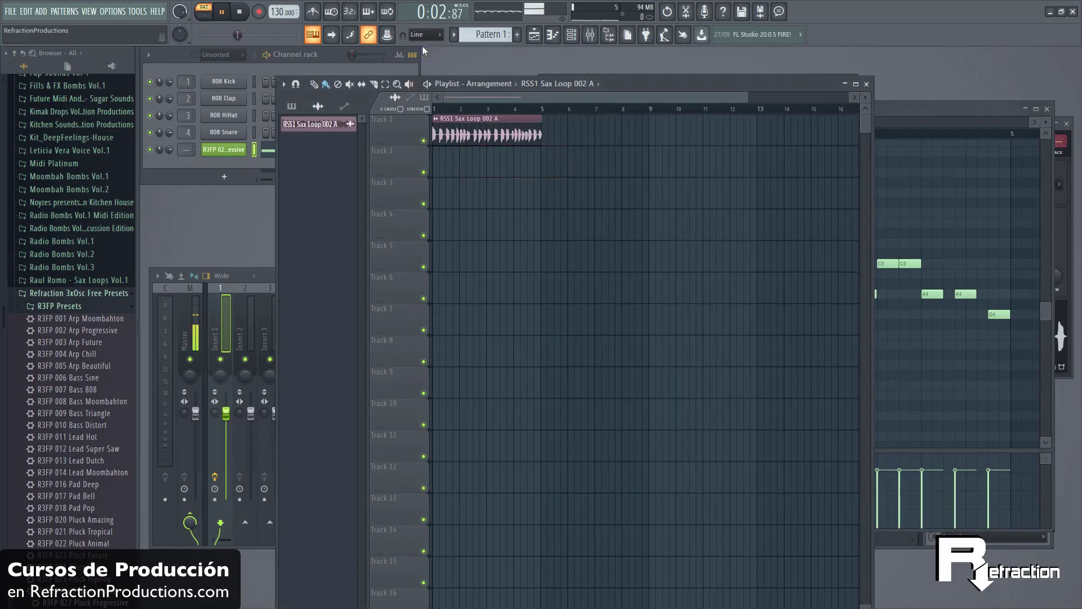
{"action": "left_click_drag", "start_coordinate": [510, 161], "coordinate": [448, 161]}
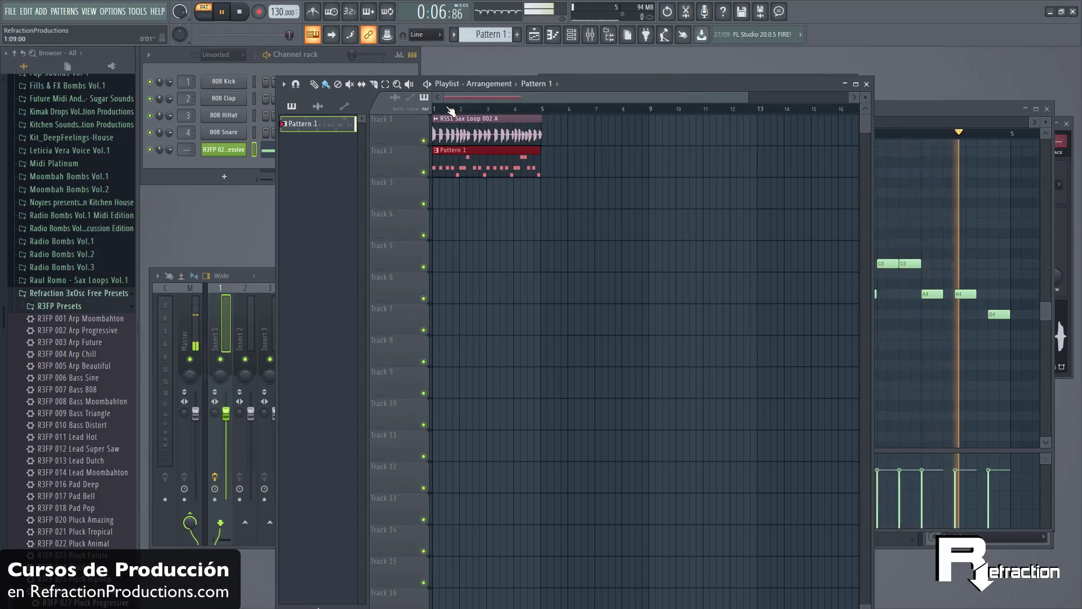
Step: Switch to song mode, play the sax loop together with Pattern 1, and closely compare their note positions
{"action": "key", "text": "l"}
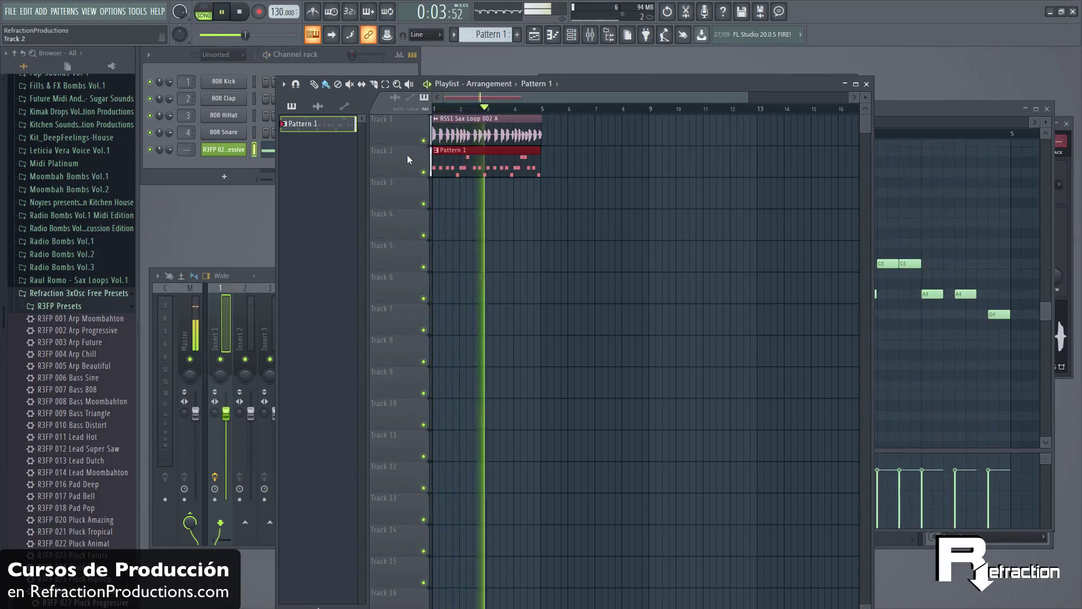
{"action": "key", "text": "space"}
{"action": "scroll", "coordinate": [534, 190], "scroll_direction": "up", "scroll_amount": 5}
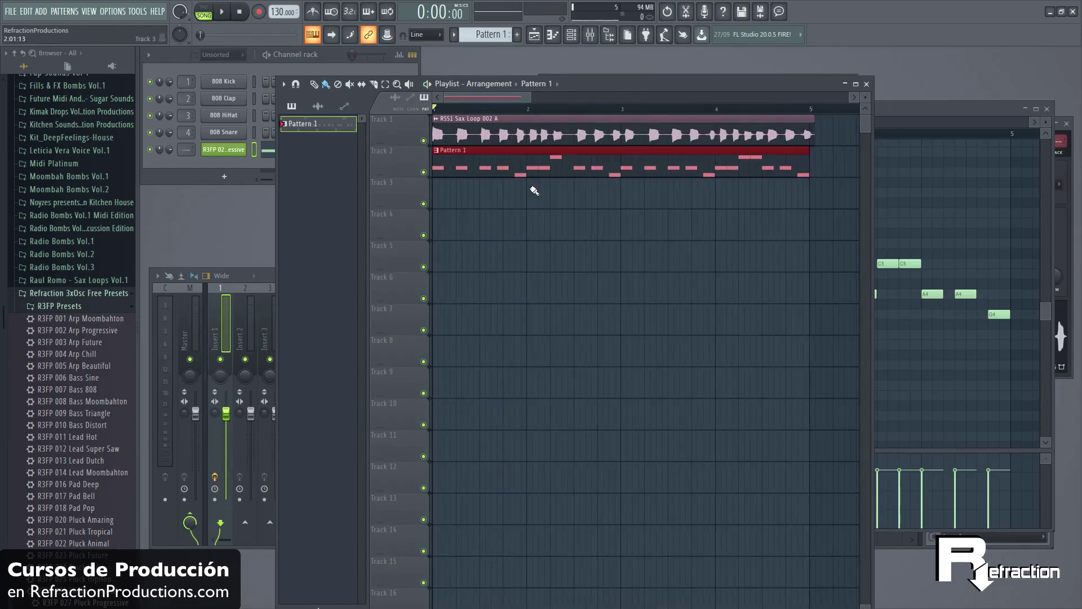
{"action": "scroll", "coordinate": [796, 197], "scroll_direction": "up", "scroll_amount": 5}
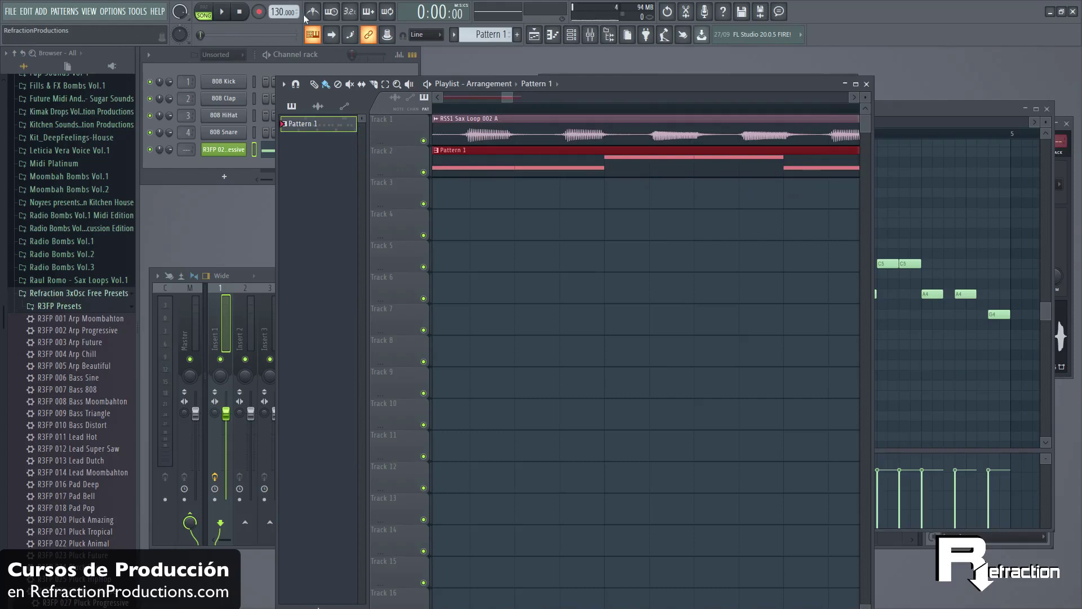
Step: Set the project tempo to 128 BPM and play the arrangement to check the sax waveform against the Pattern 1 notes
{"action": "scroll", "coordinate": [276, 12], "scroll_direction": "down", "scroll_amount": 2}
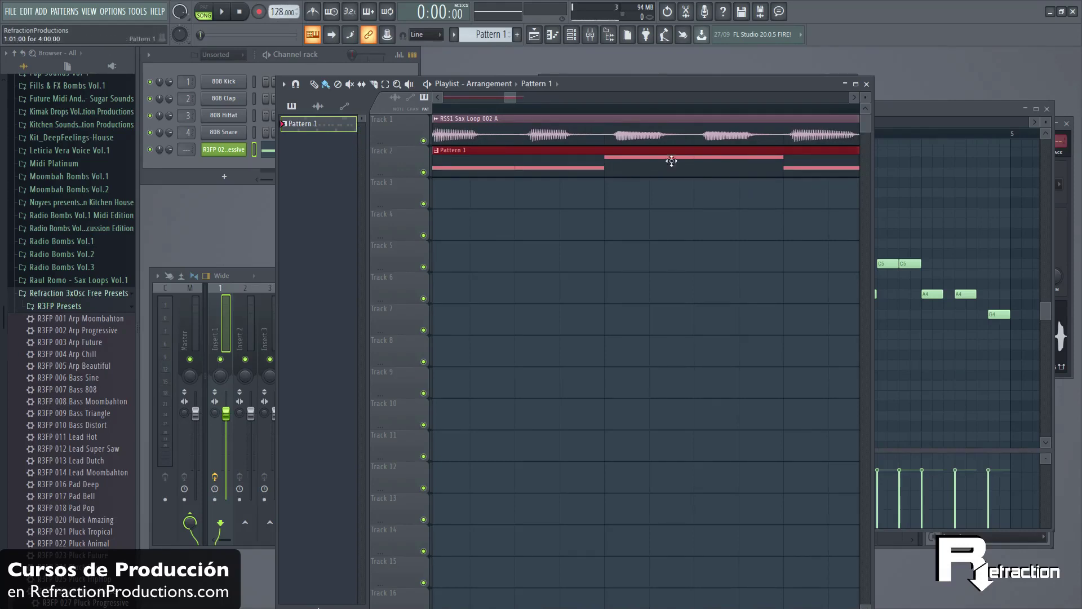
{"action": "scroll", "coordinate": [585, 159], "scroll_direction": "down", "scroll_amount": 5}
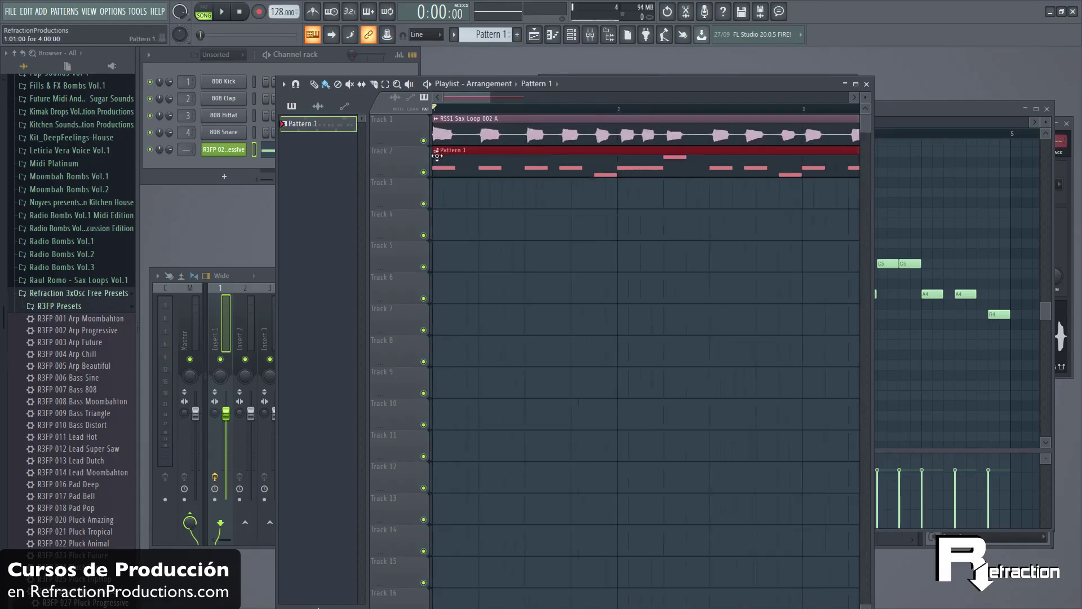
{"action": "key", "text": "space"}
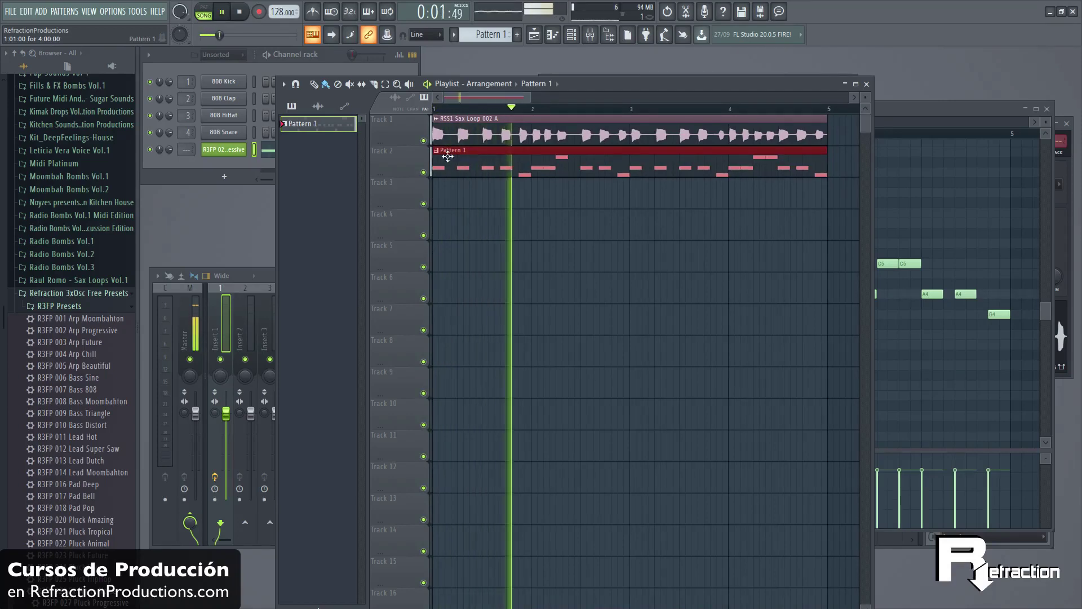
{"action": "scroll", "coordinate": [567, 176], "scroll_direction": "up", "scroll_amount": 2}
{"action": "scroll", "coordinate": [567, 176], "scroll_direction": "up", "scroll_amount": 3}
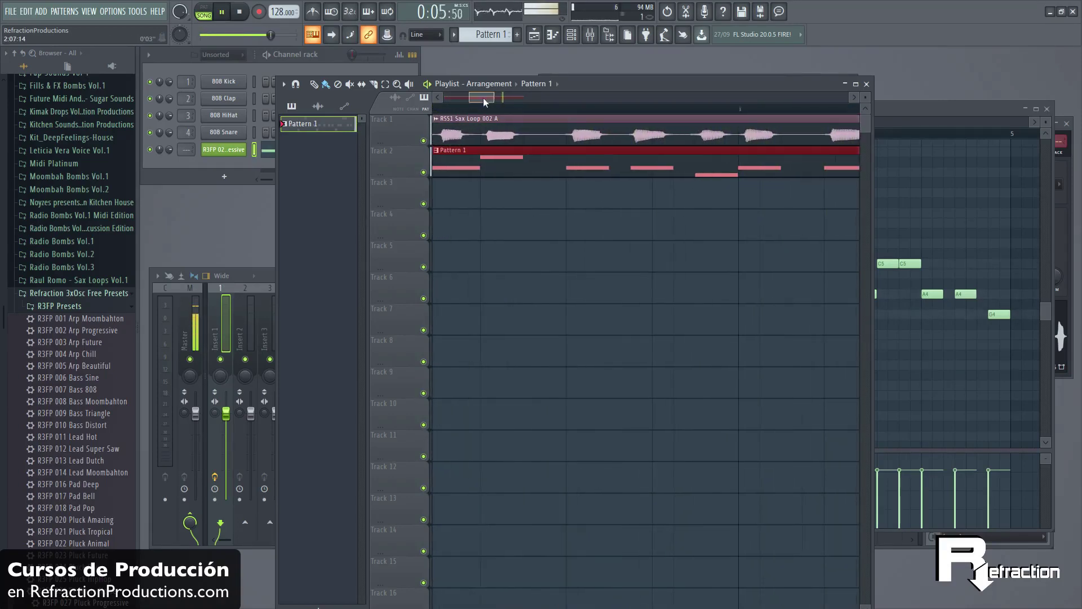
{"action": "left_click_drag", "start_coordinate": [503, 97], "coordinate": [523, 99]}
{"action": "key", "text": "space"}
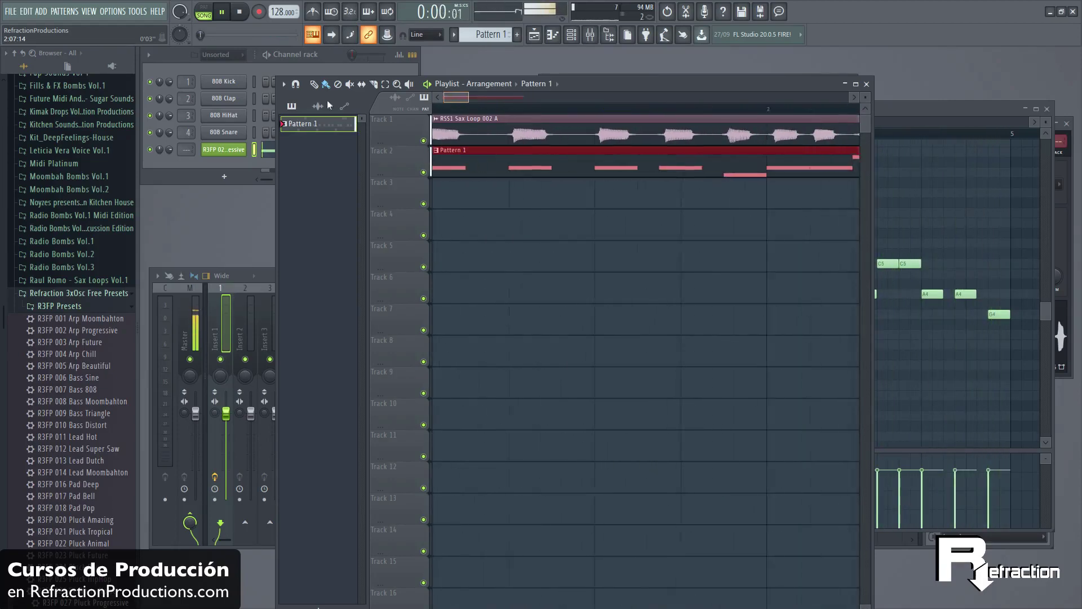
Step: Slip the audio inside the RSS1 Sax Loop 002 A clip slightly earlier so its notes start with the Pattern 1 notes
{"action": "left_click", "coordinate": [361, 84]}
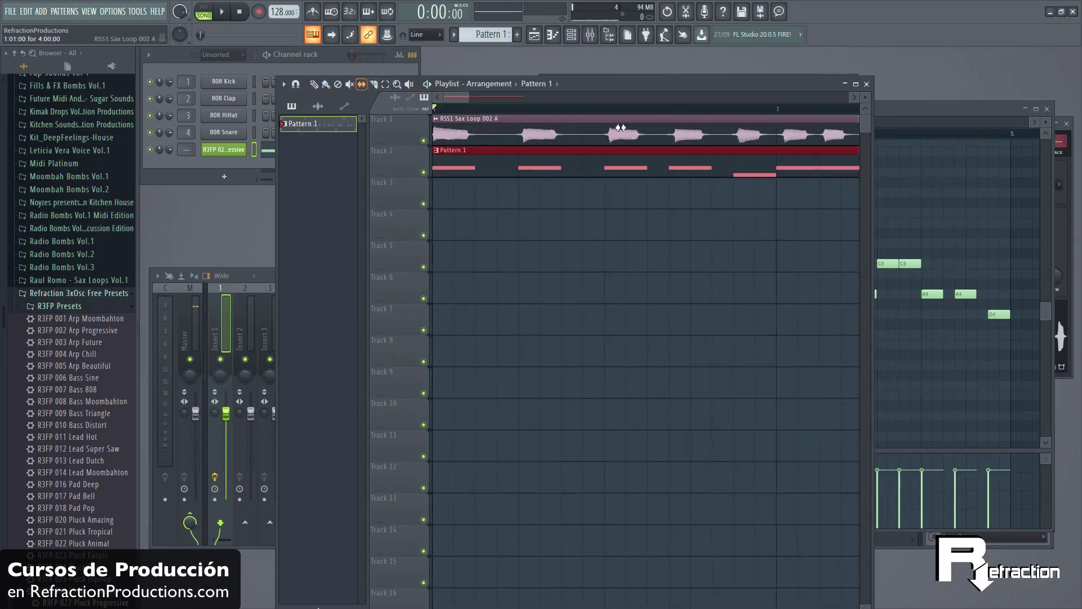
{"action": "scroll", "coordinate": [605, 140], "scroll_direction": "up", "scroll_amount": 5}
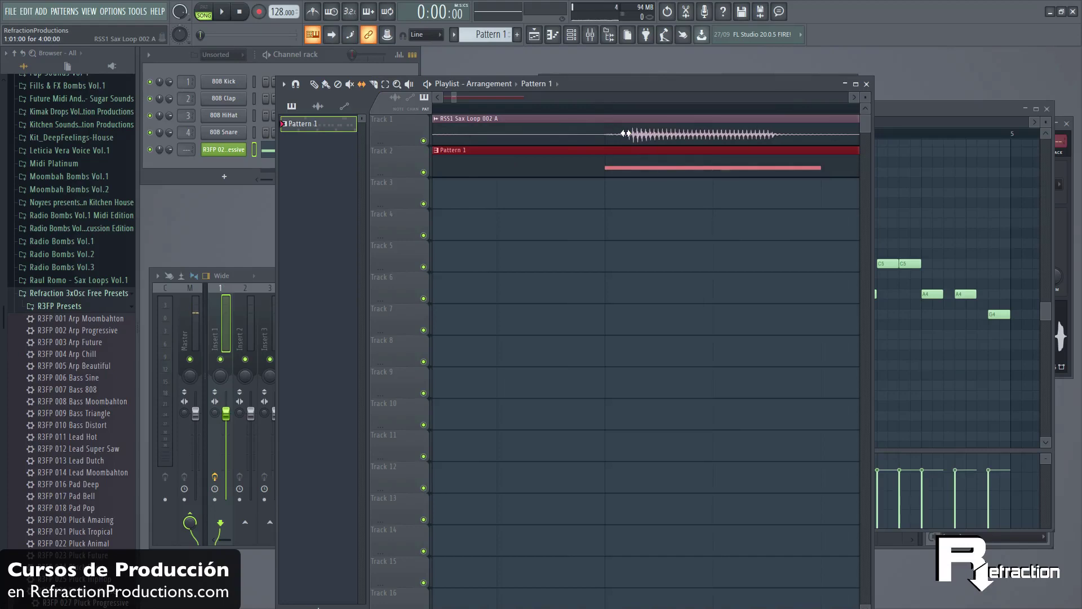
{"action": "left_click_drag", "start_coordinate": [663, 134], "coordinate": [653, 142]}
Step: Play the realigned sax loop and Pattern 1 together from the start to check their timing, and stop playback
{"action": "key", "text": "space"}
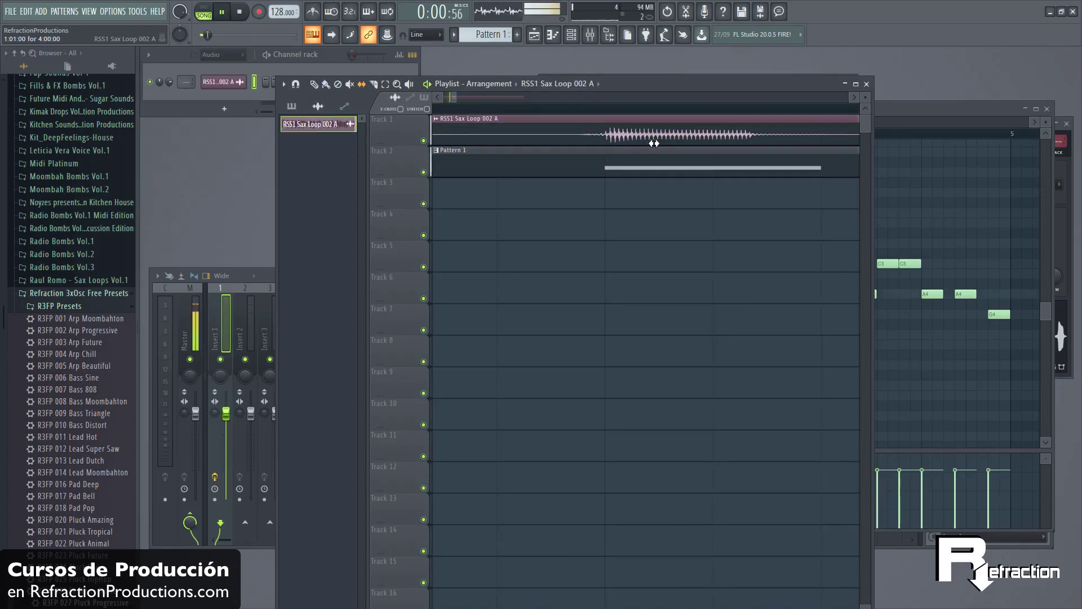
{"action": "scroll", "coordinate": [526, 235], "scroll_direction": "down", "scroll_amount": 4}
{"action": "scroll", "coordinate": [526, 235], "scroll_direction": "down", "scroll_amount": 6}
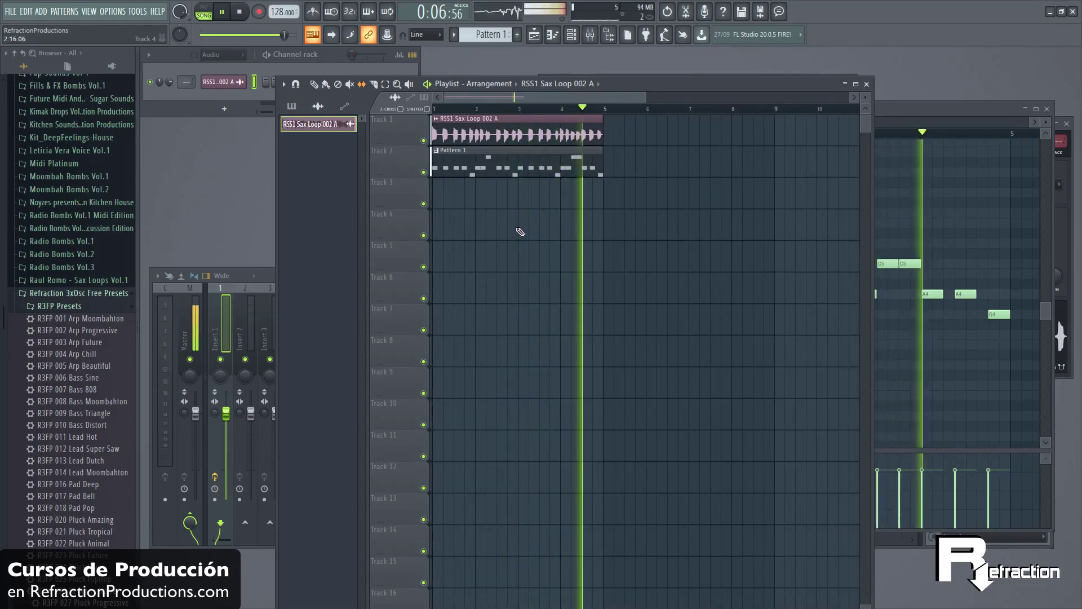
{"action": "key", "text": "space"}
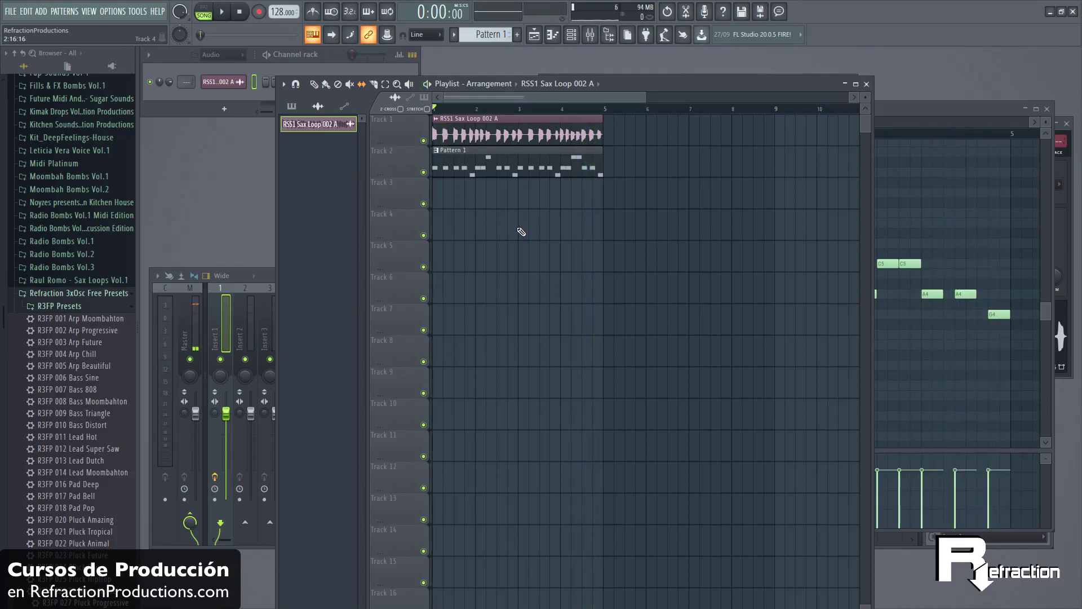